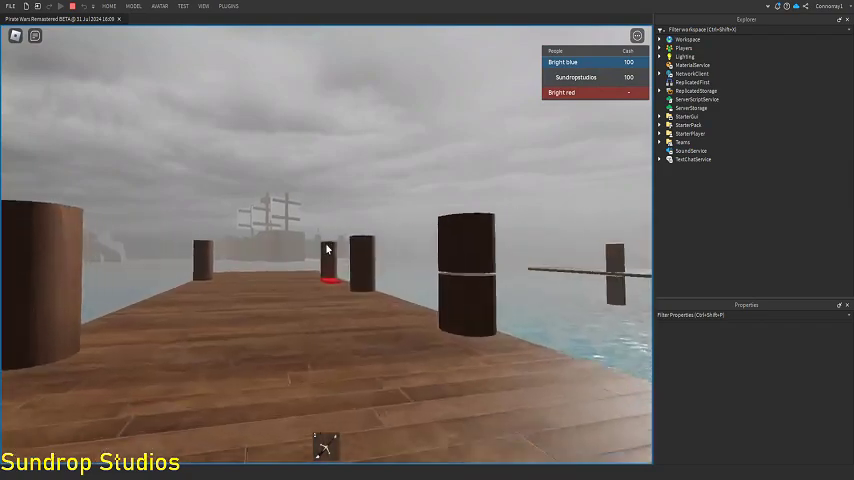
- Look out from the dock toward the distant ships and beach, then walk forward
drag(326, 249, 326, 249)
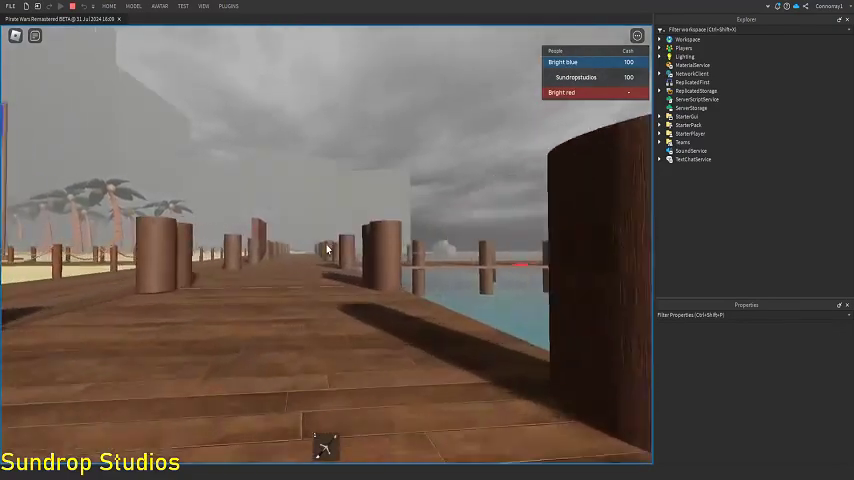
key(w)
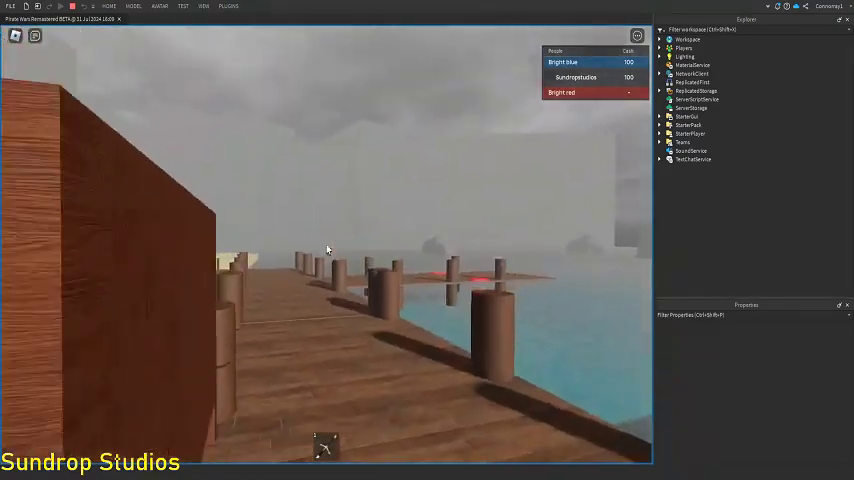
- Walk along the dock past the moored blue-sailed ship to the end of the pier
key(w)
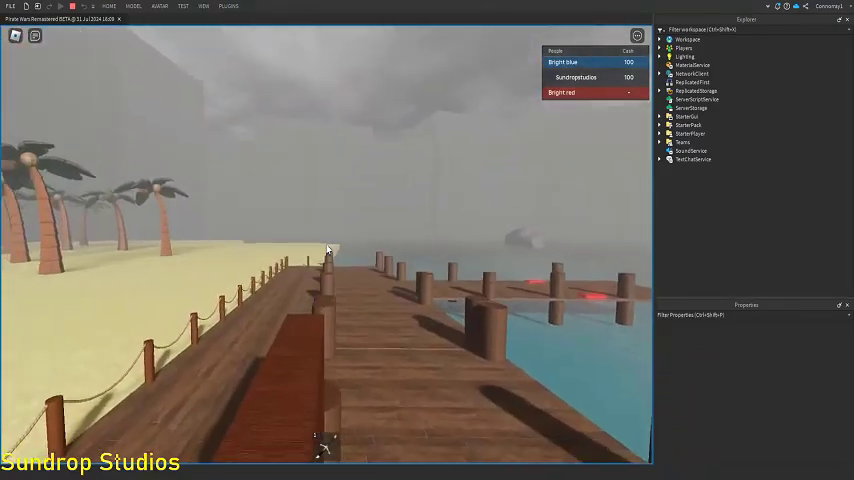
key(w)
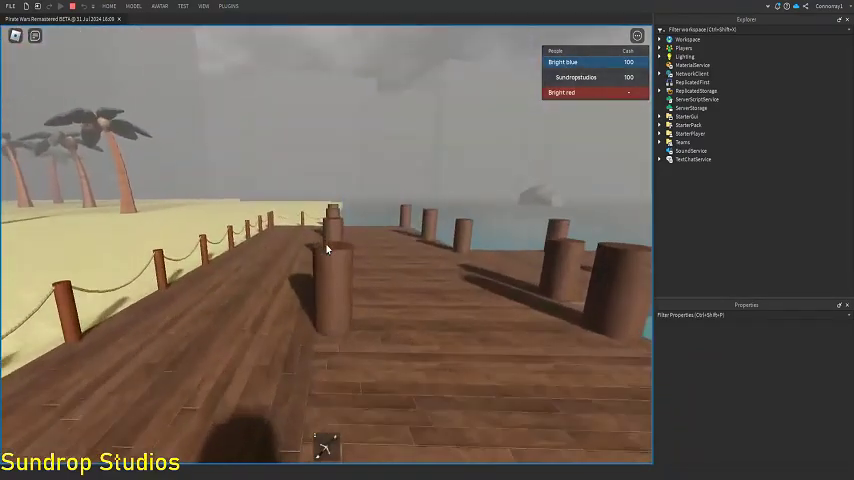
key(w)
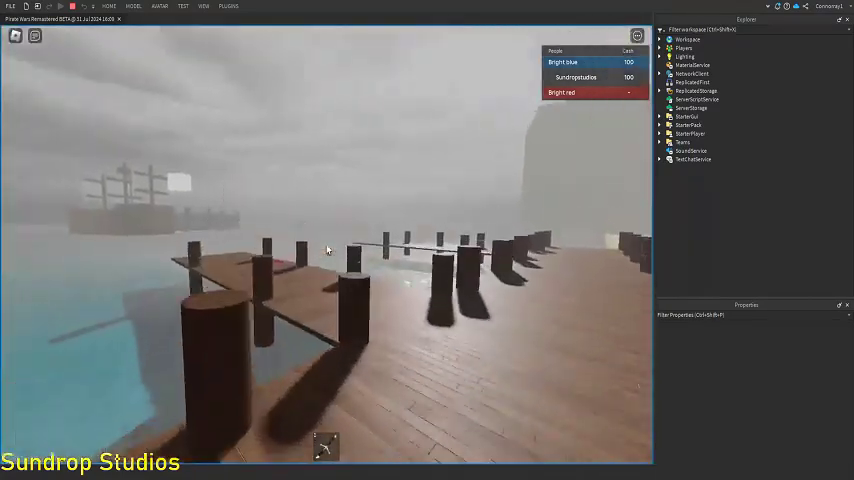
key(w)
key(w)
key(w)
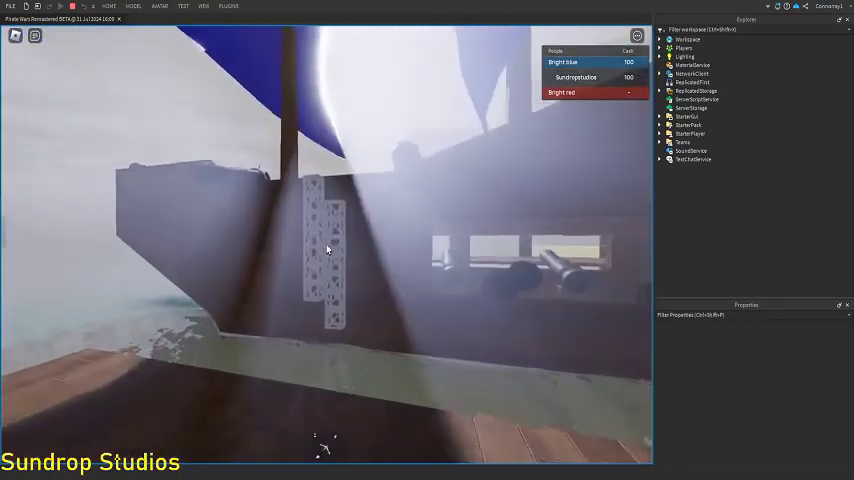
key(w)
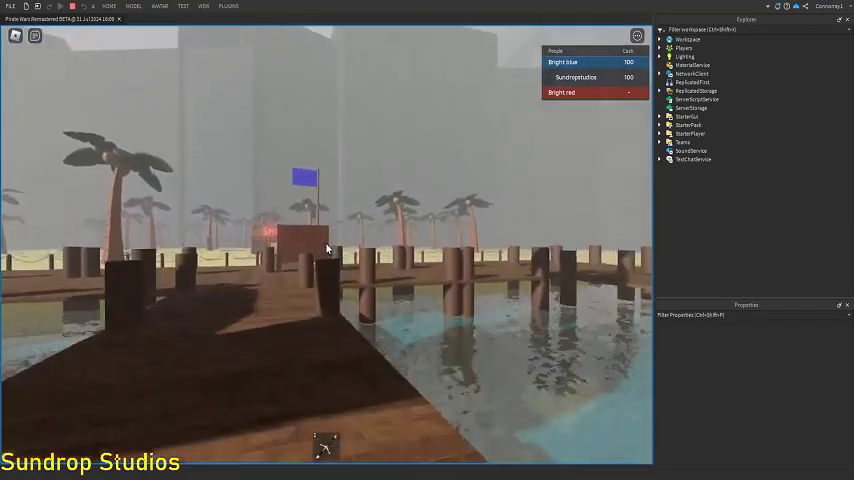
key(w)
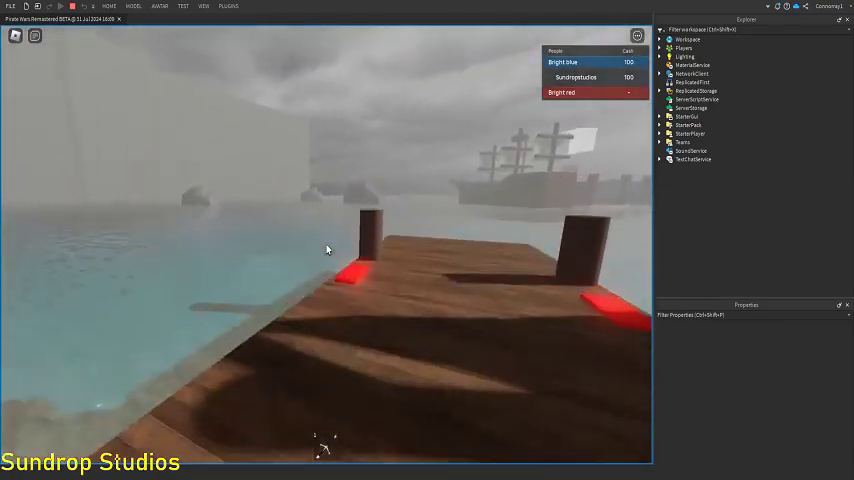
key(w)
- Circle the docked ship's bow and climb the ladder onto the small cannon ship's deck
key(w)
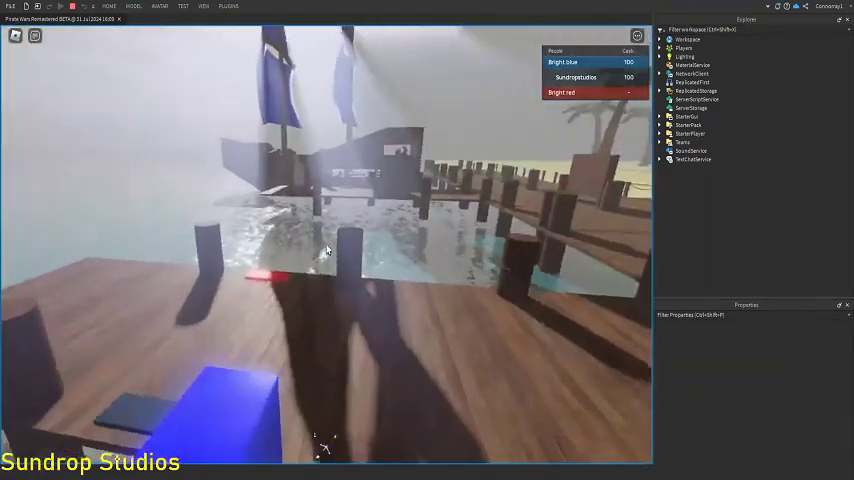
key(w)
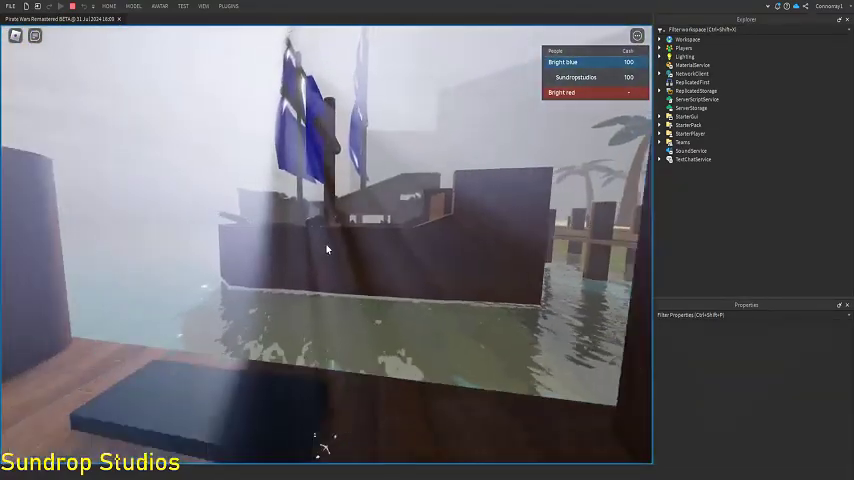
key(w)
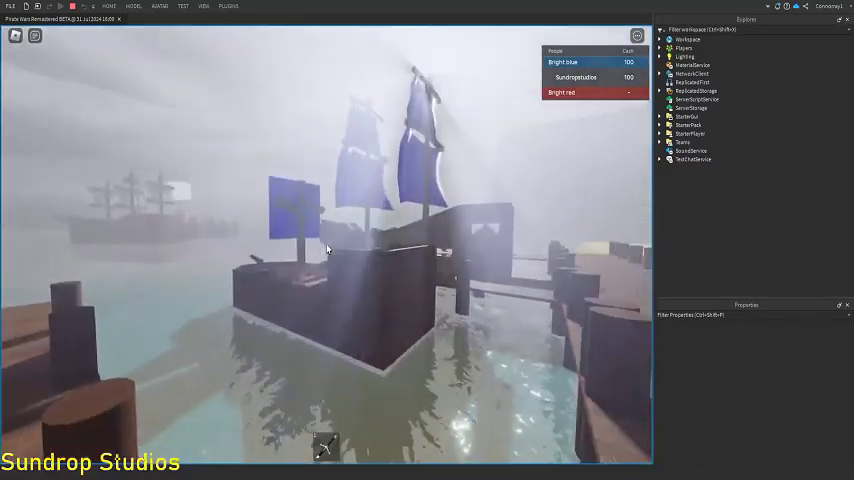
key(w)
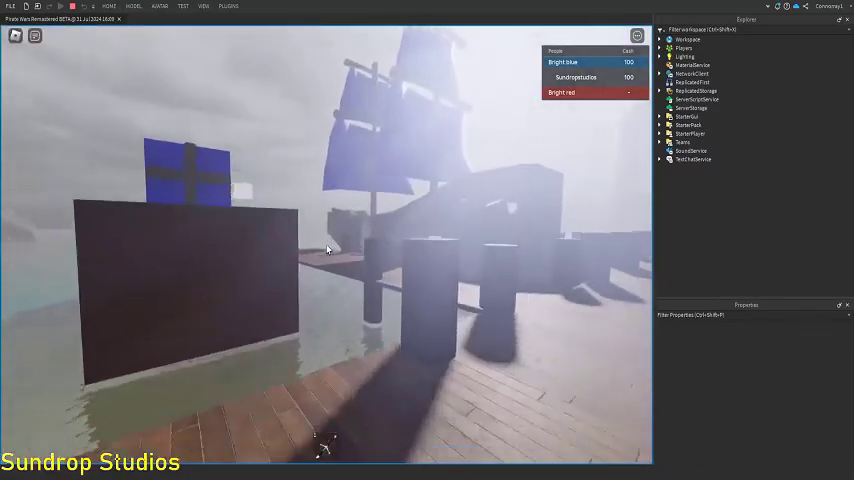
key(w)
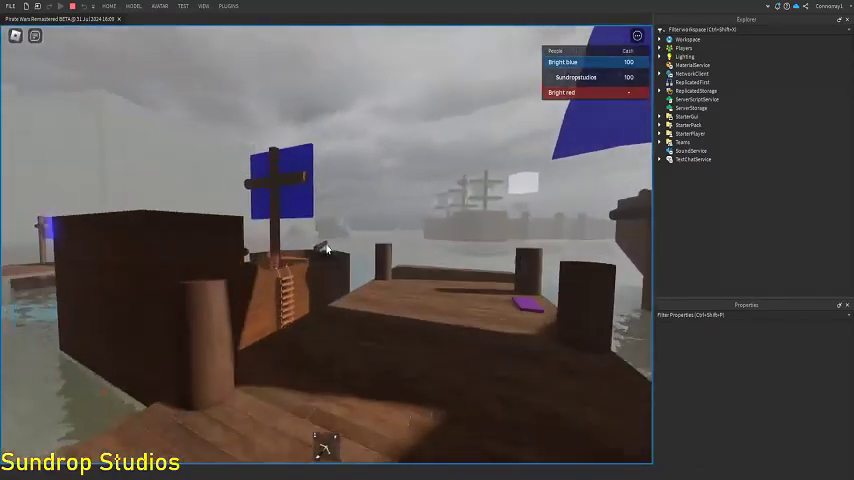
key(w)
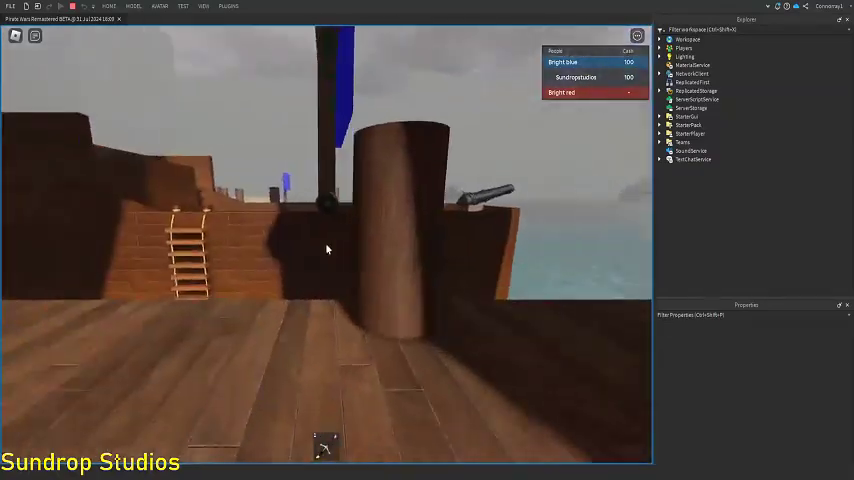
key(w)
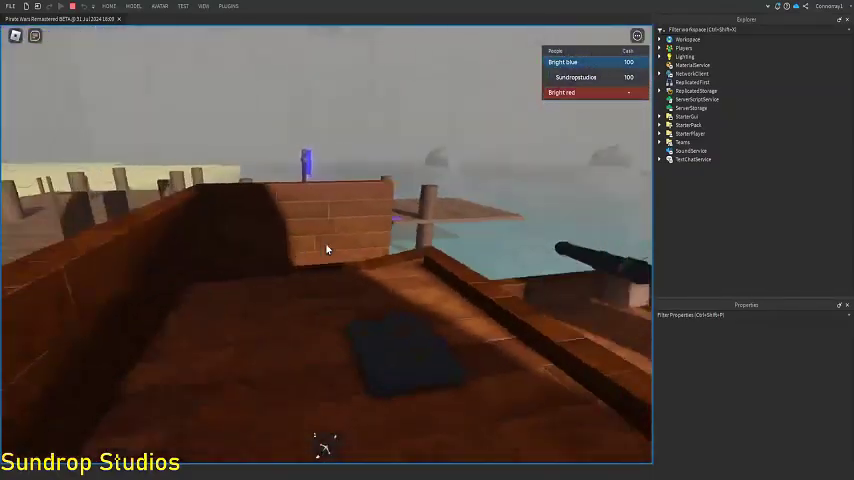
- Steer the small ship toward the stone fort, then cross its deck toward the sail
key(w)
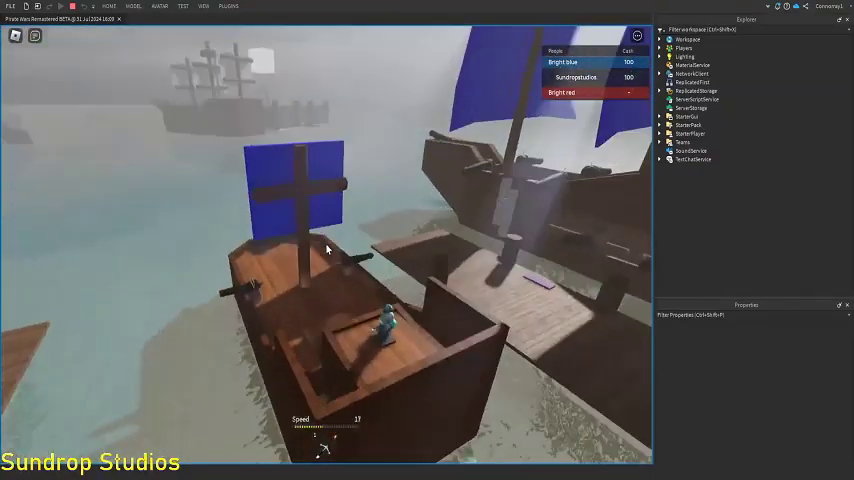
key(w)
key(w)
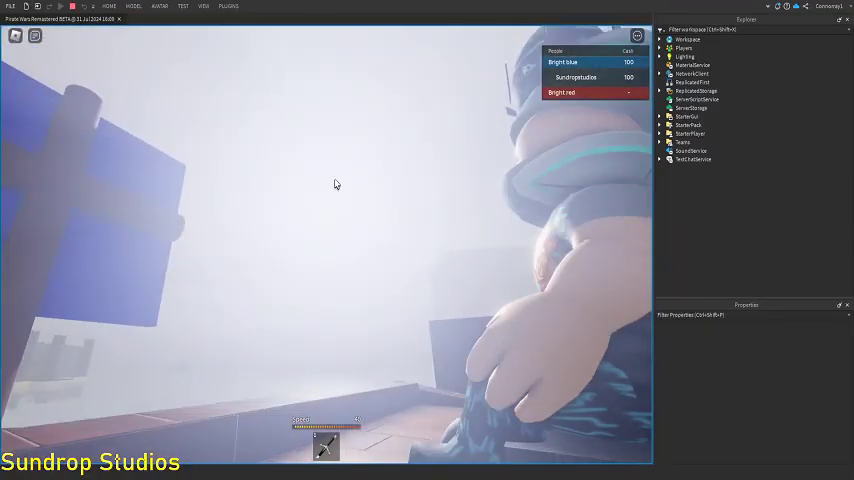
key(w)
key(w)
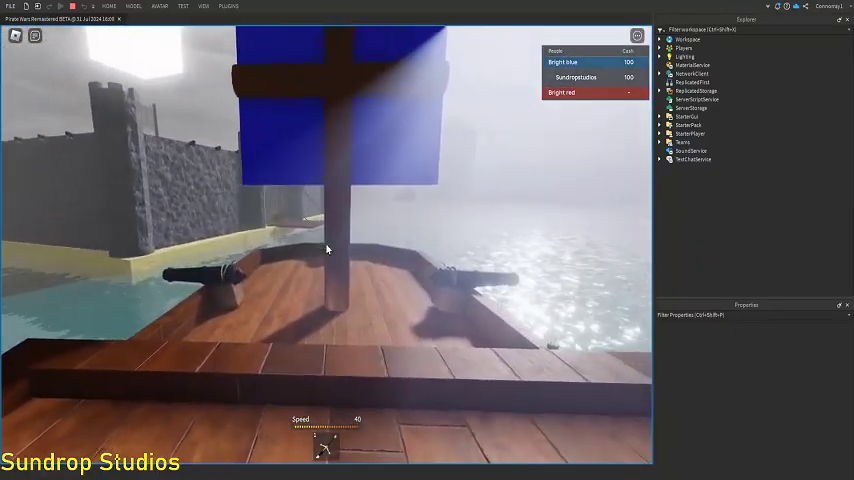
key(w)
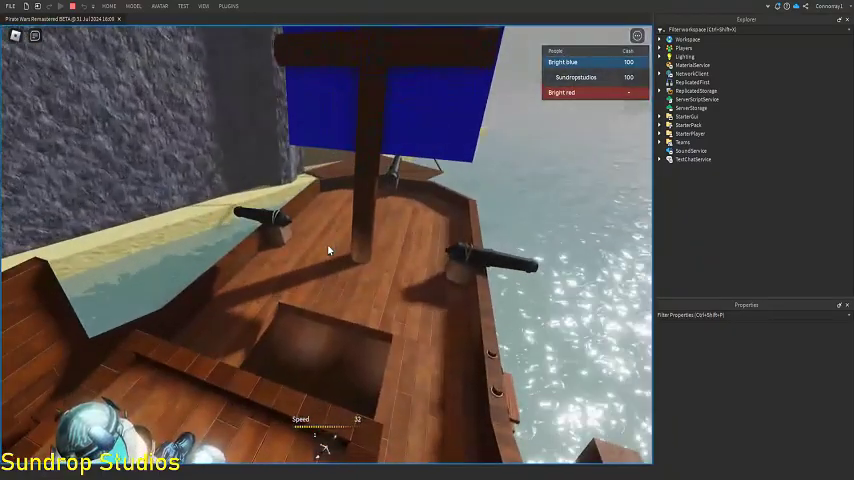
key(w)
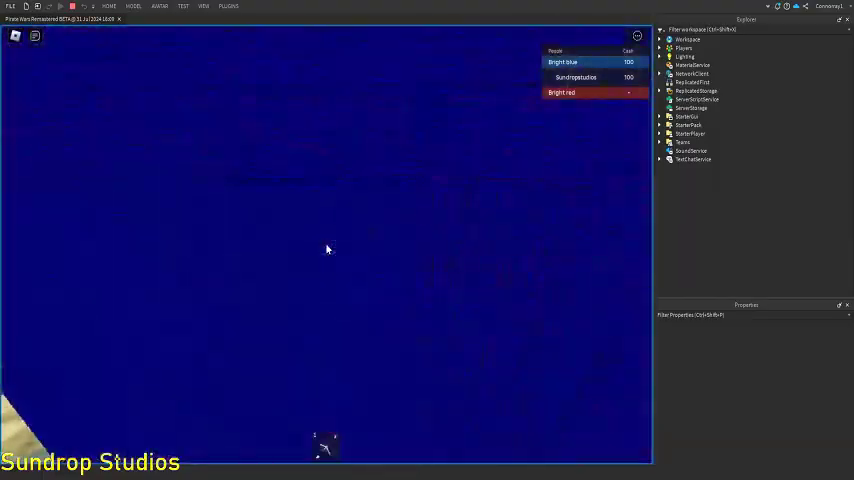
- Cross the gangplank into the crate-strewn sandy arena and swing the camera over it
key(w)
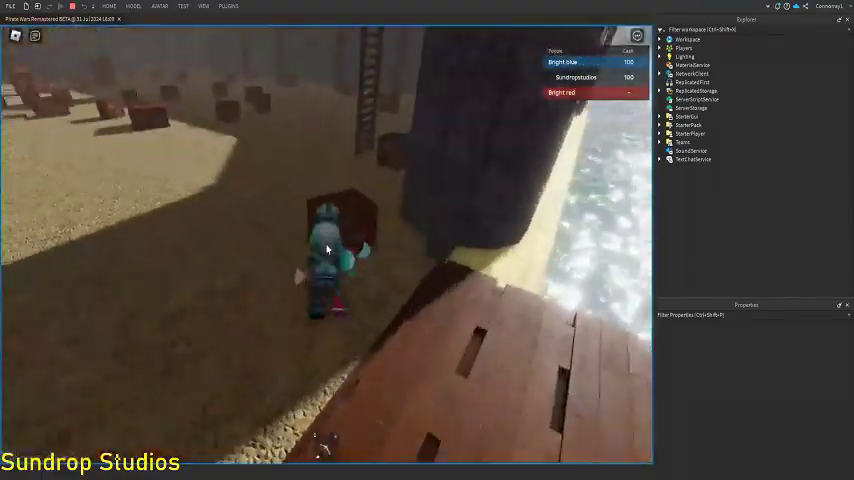
key(w)
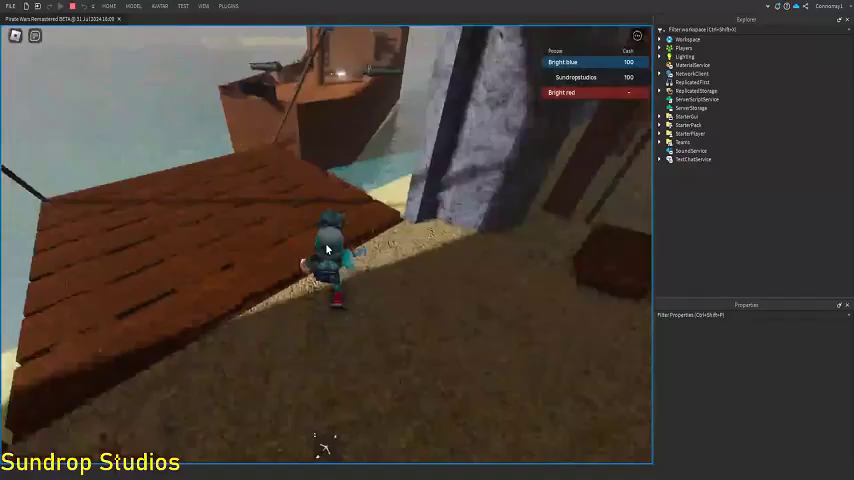
drag(327, 248, 465, 204)
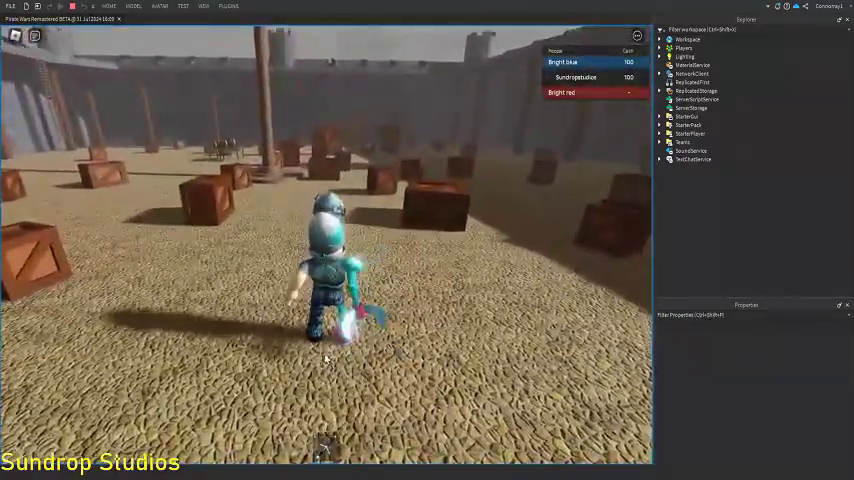
drag(325, 358, 325, 358)
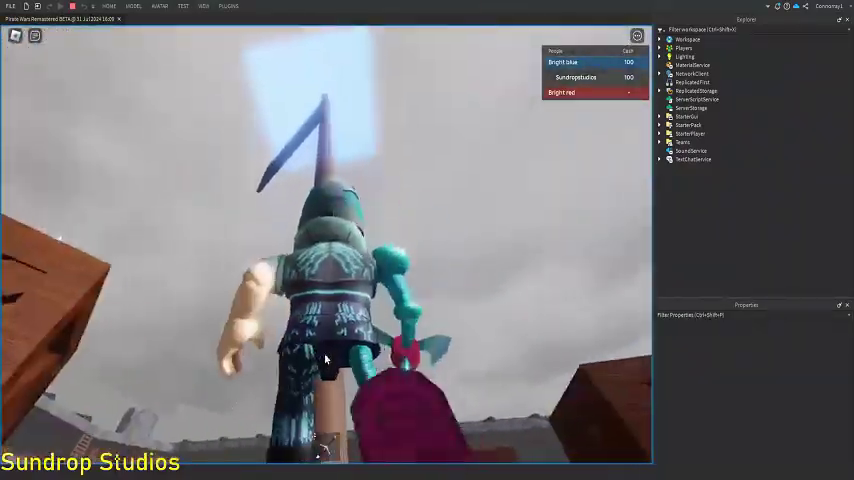
- Run across the sandy arena, jumping over the crates
key(w)
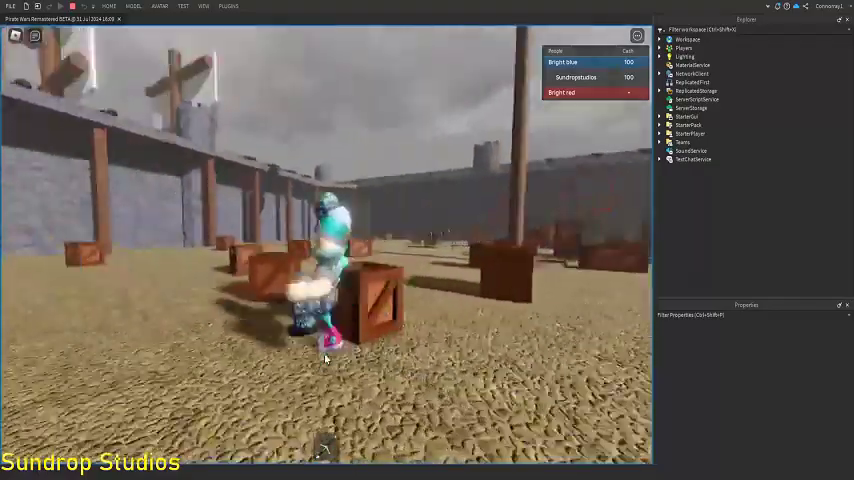
key(space)
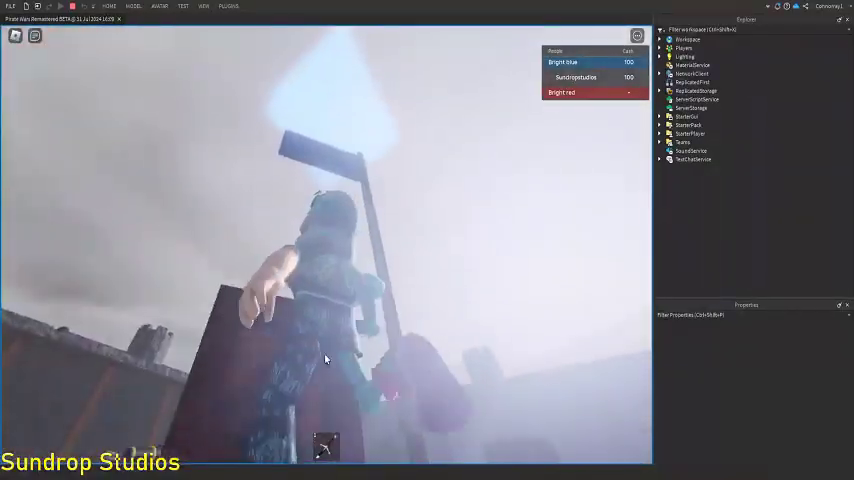
key(w)
key(space)
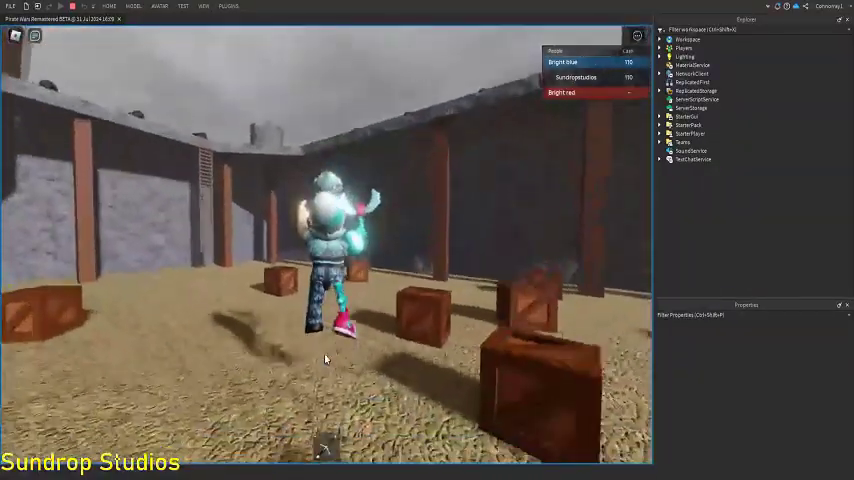
- Climb the fort ladder and run the cannon-lined wall walkway toward the ship's mast
key(w)
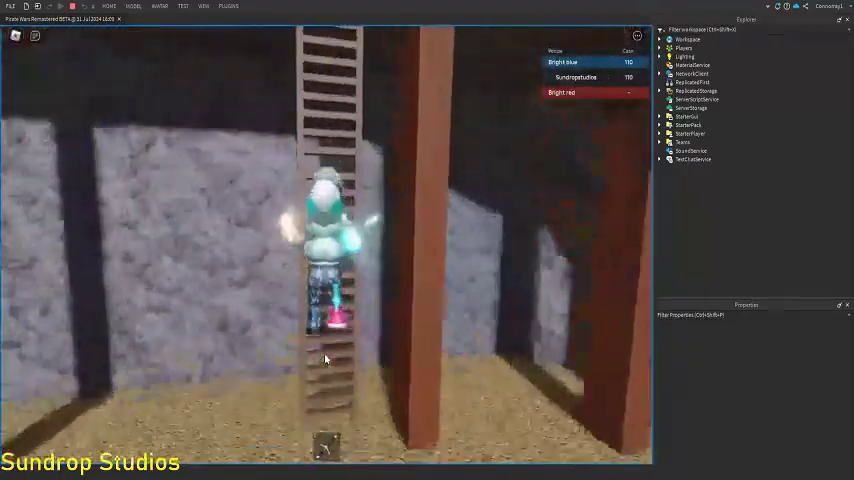
key(w)
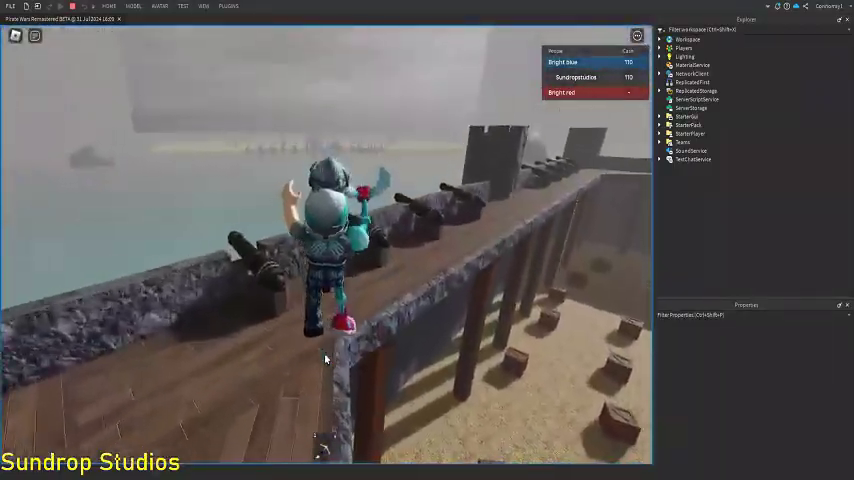
key(w)
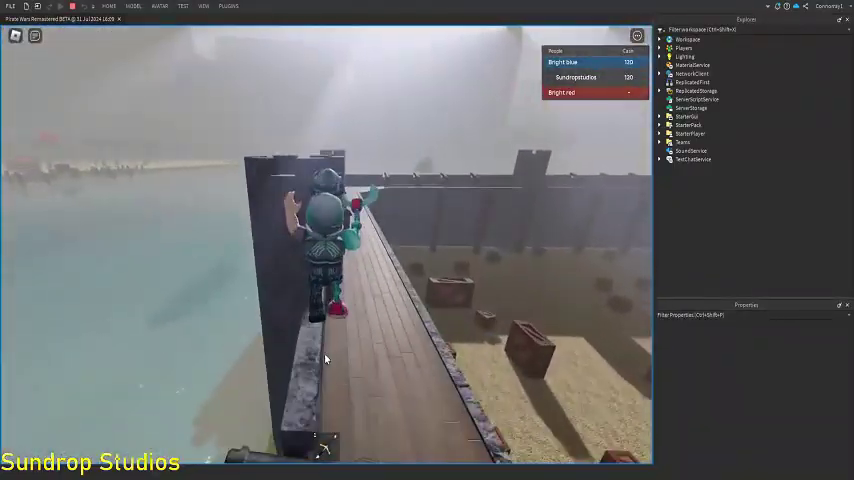
key(w)
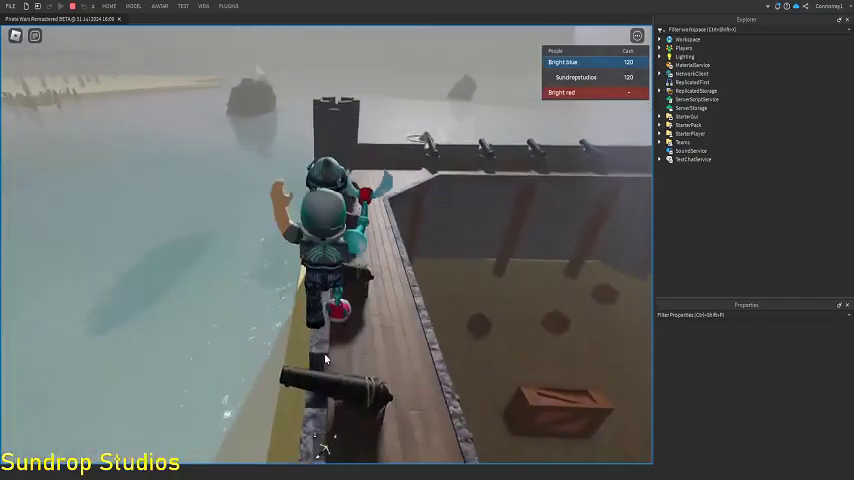
key(w)
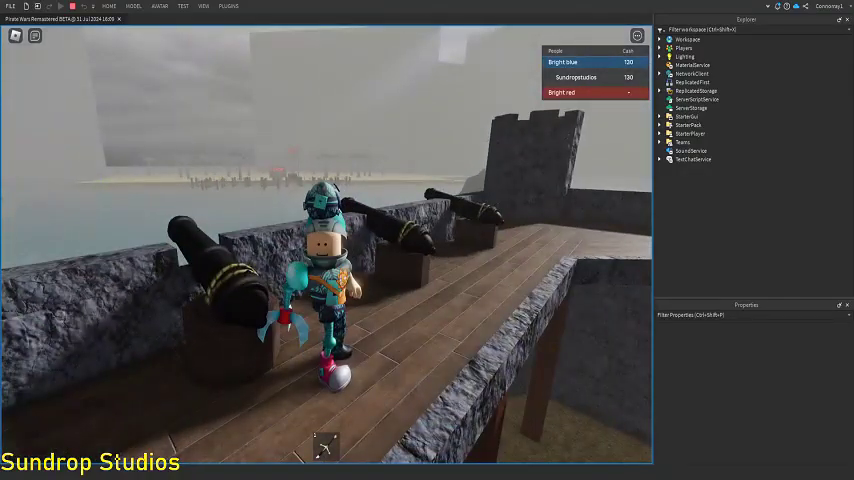
key(w)
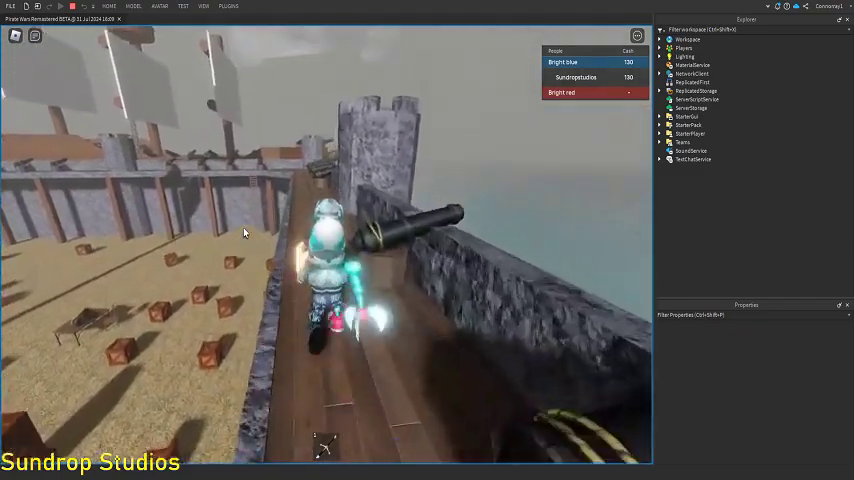
key(w)
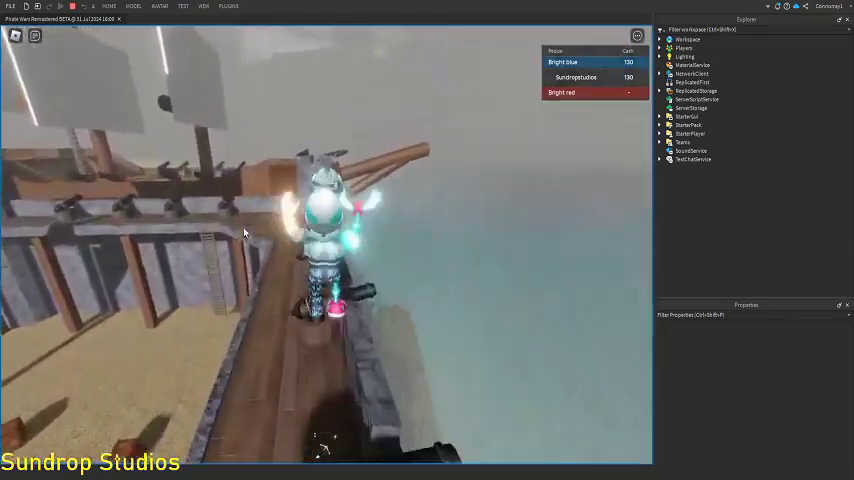
key(w)
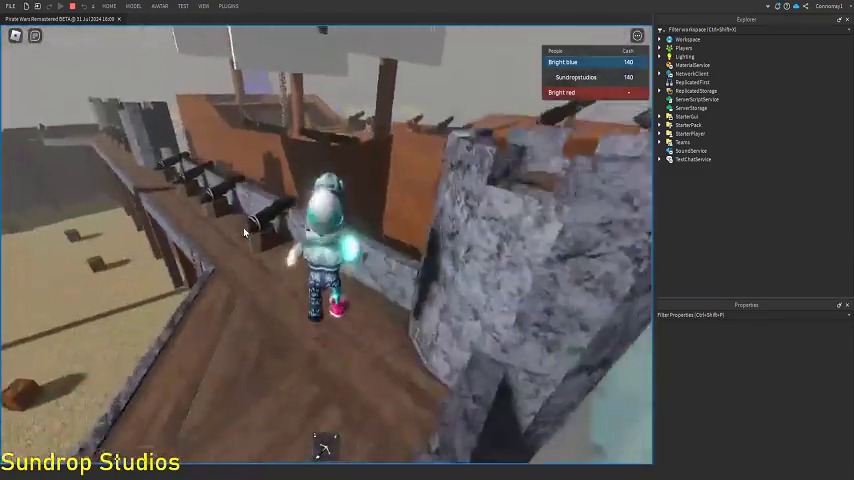
key(w)
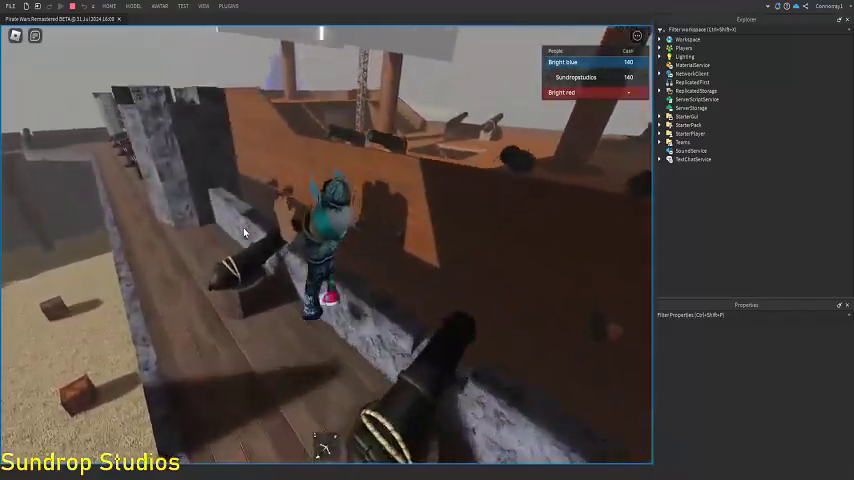
- Jump from the rocky battlement onto the ship deck and drop into the water below
key(w)
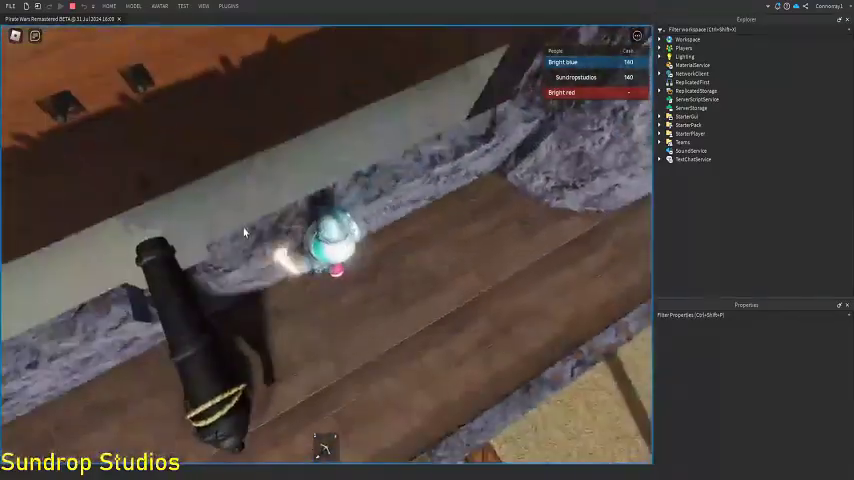
key(w)
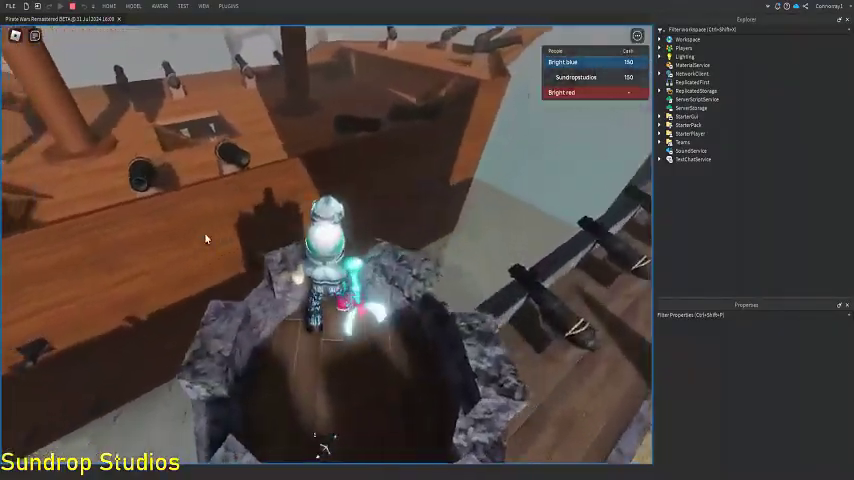
key(w)
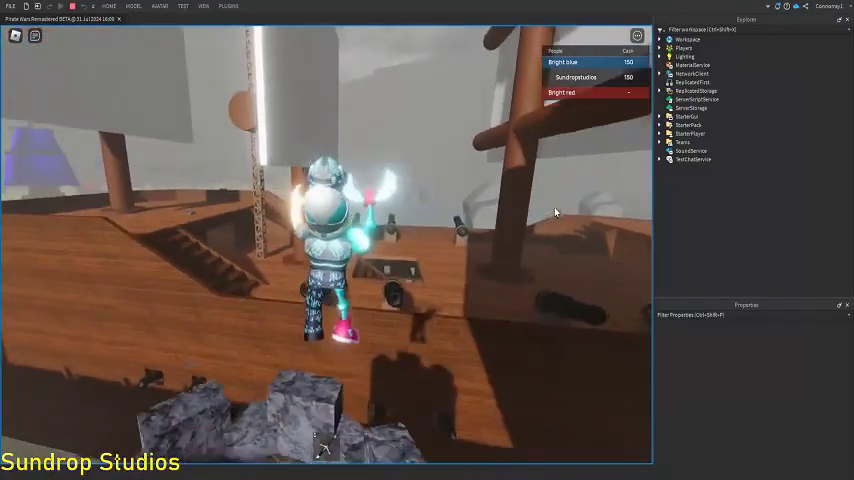
key(w)
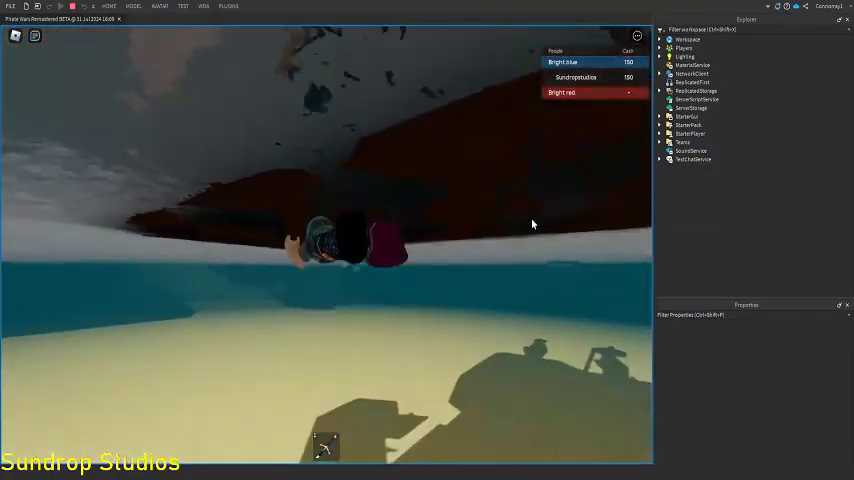
key(w)
key(w)
key(w)
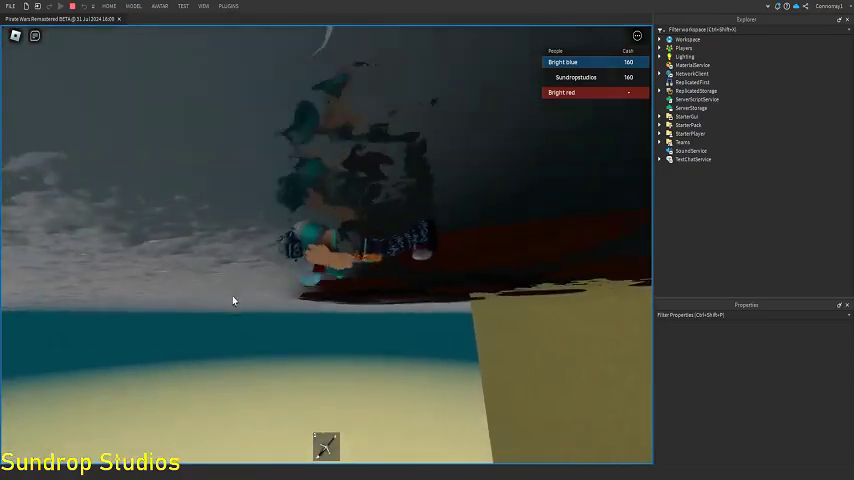
scroll(233, 300, down, 5)
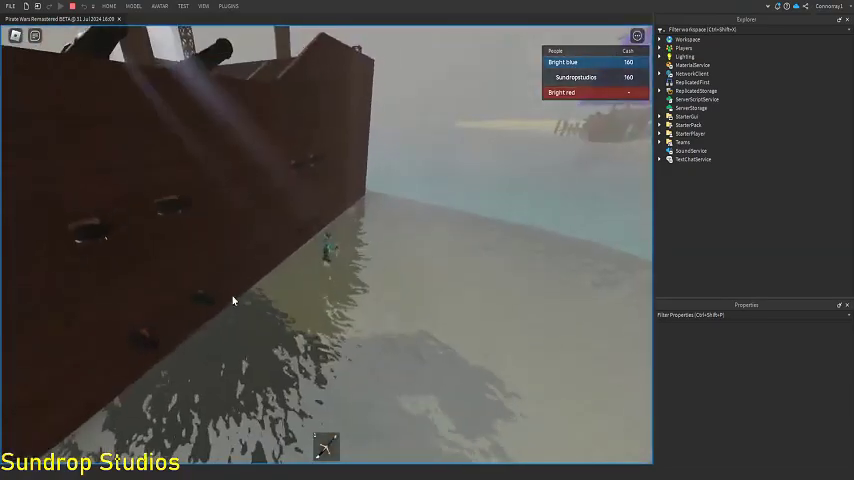
- Swim to the galleon and orbit the camera in for a close look at its deck
key(w)
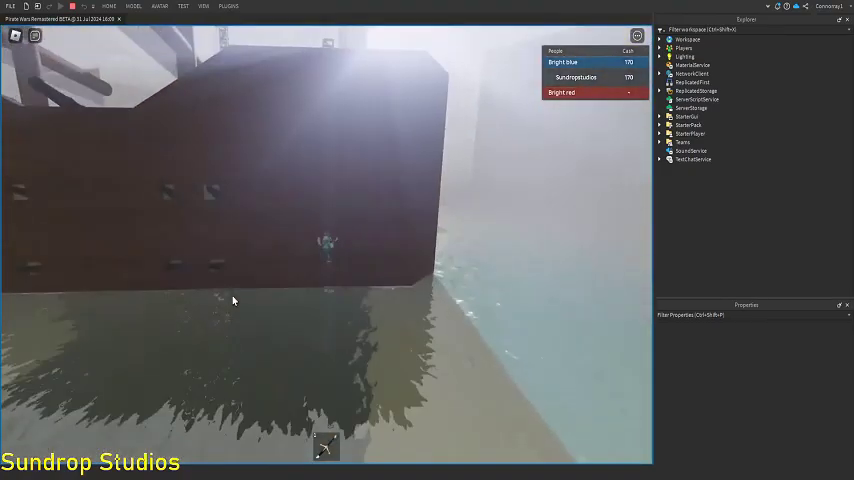
scroll(233, 300, down, 5)
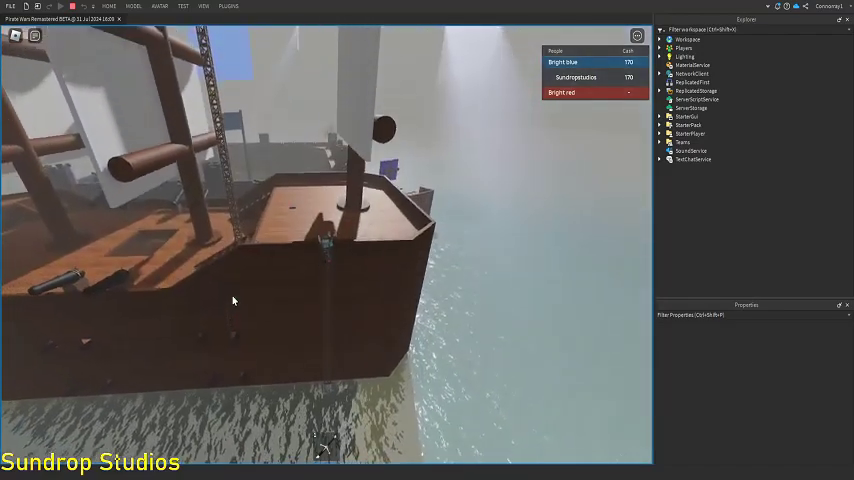
scroll(233, 300, down, 5)
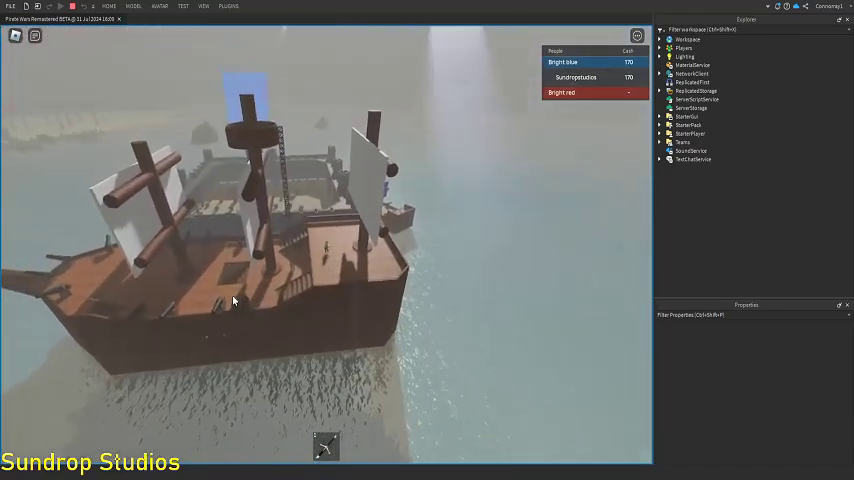
scroll(233, 300, up, 8)
scroll(237, 289, down, 6)
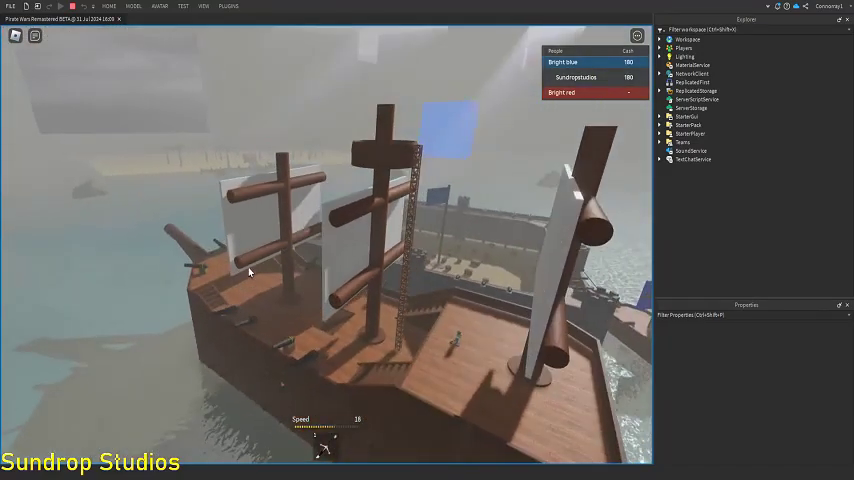
scroll(250, 272, up, 6)
scroll(250, 272, up, 4)
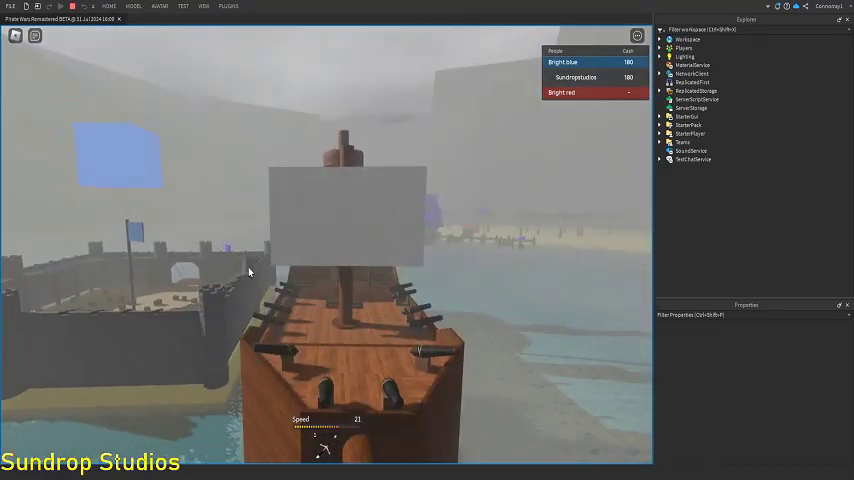
scroll(250, 272, up, 4)
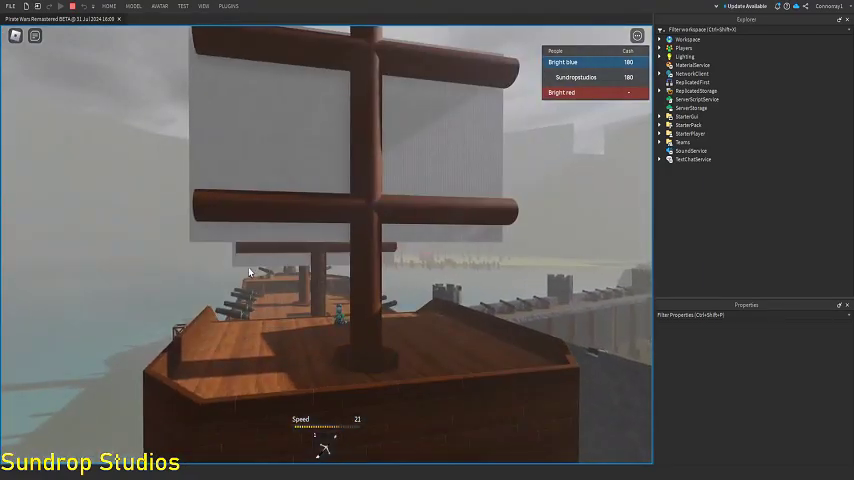
scroll(250, 272, down, 5)
scroll(300, 320, up, 8)
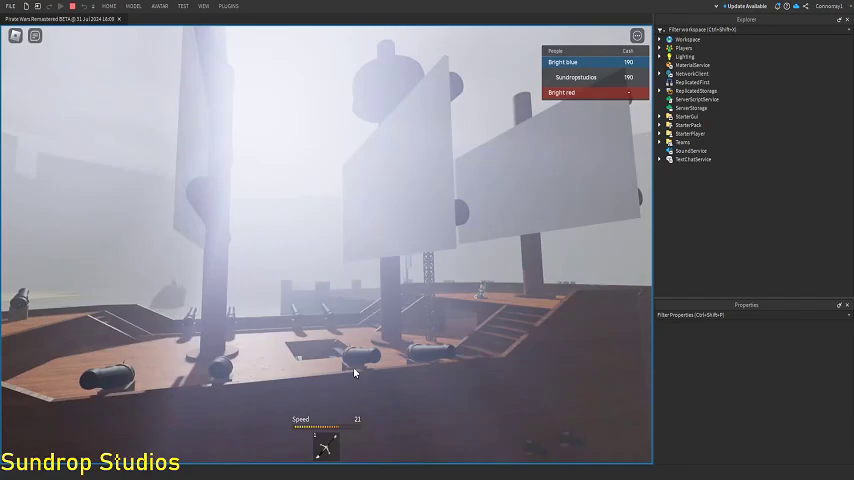
drag(354, 372, 220, 408)
- Walk around the galleon's mast and across its deck toward the cannon rows
key(w)
key(a)
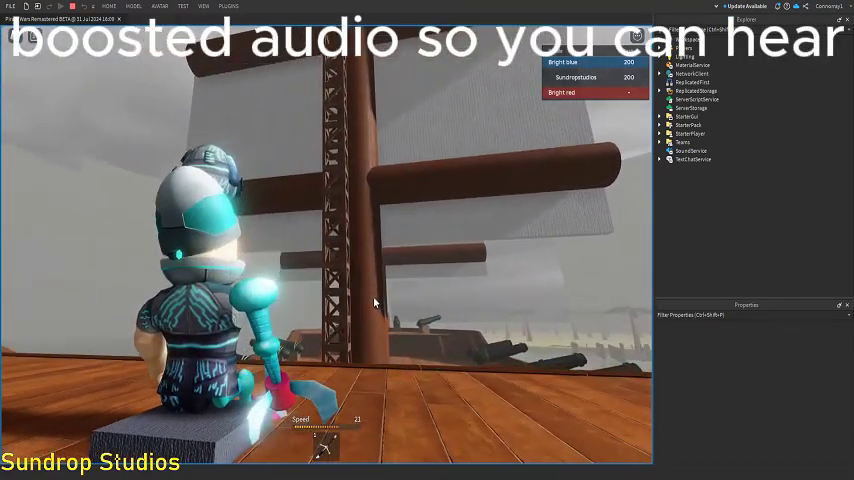
scroll(374, 301, down, 8)
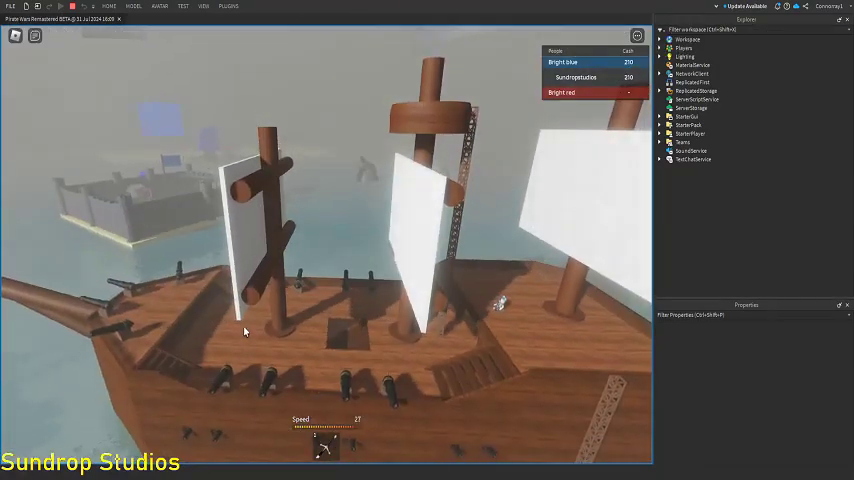
key(w)
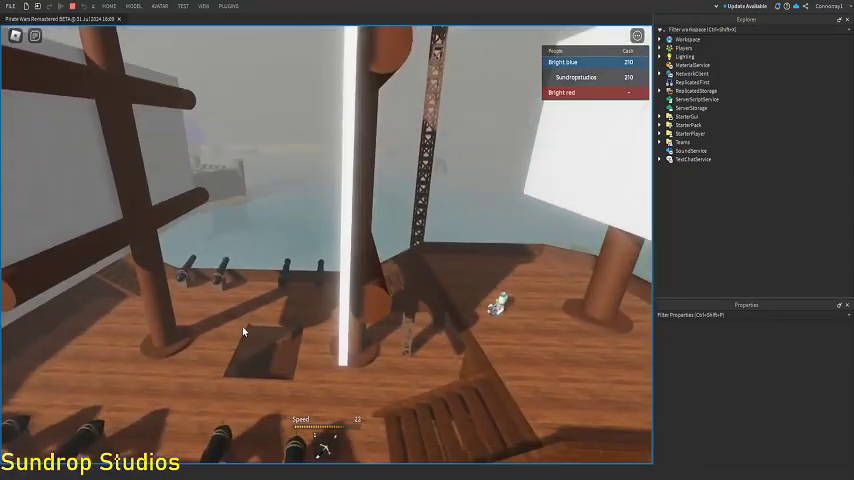
key(w)
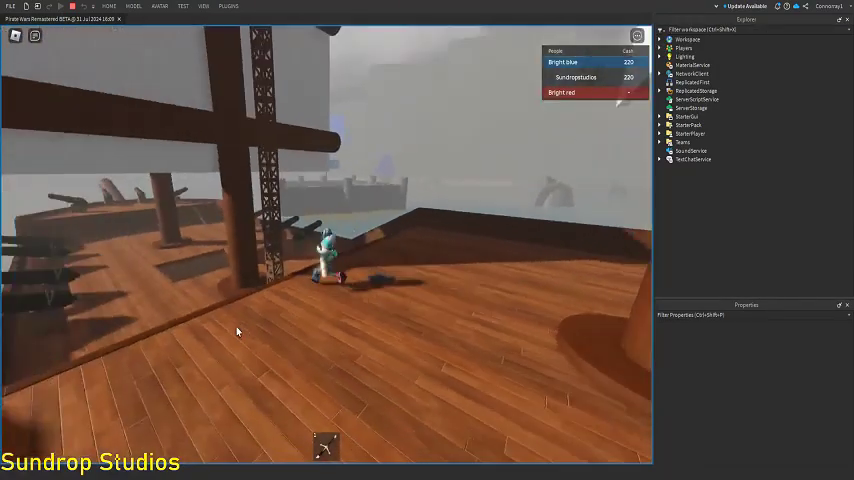
key(w)
key(w)
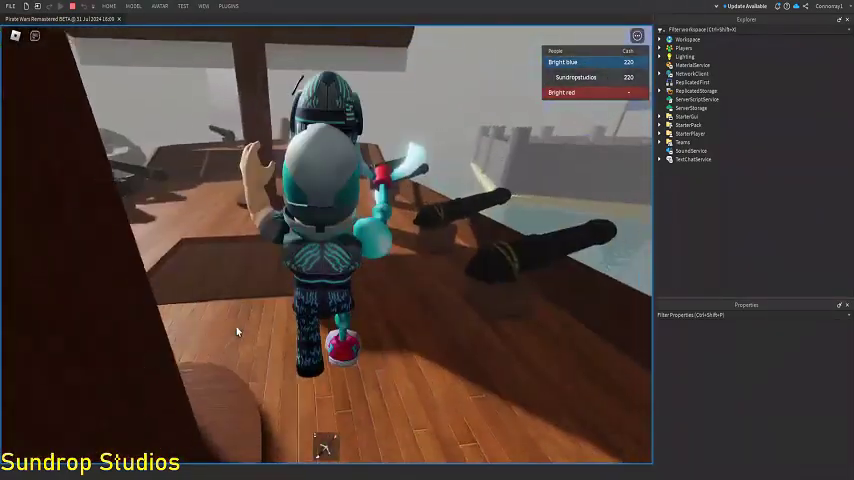
key(w)
key(w)
- Walk through the hull below deck, climb back to the cannon deck, and take the helm
key(w)
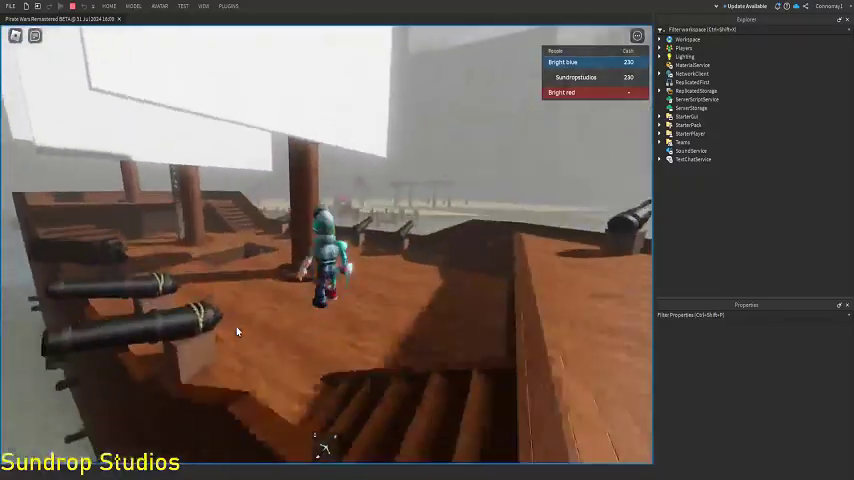
key(w)
key(w)
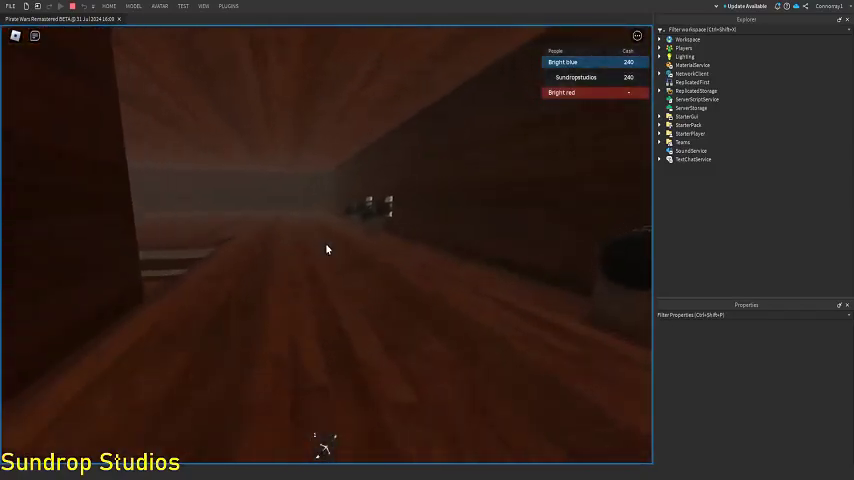
key(w)
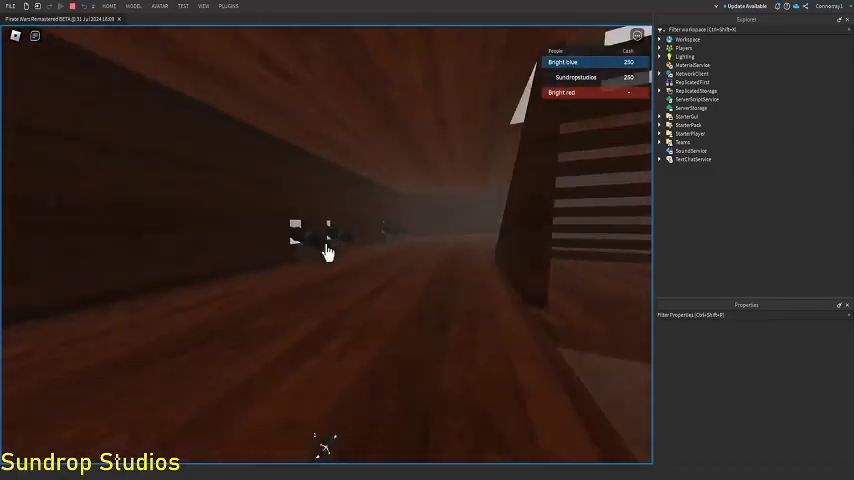
key(w)
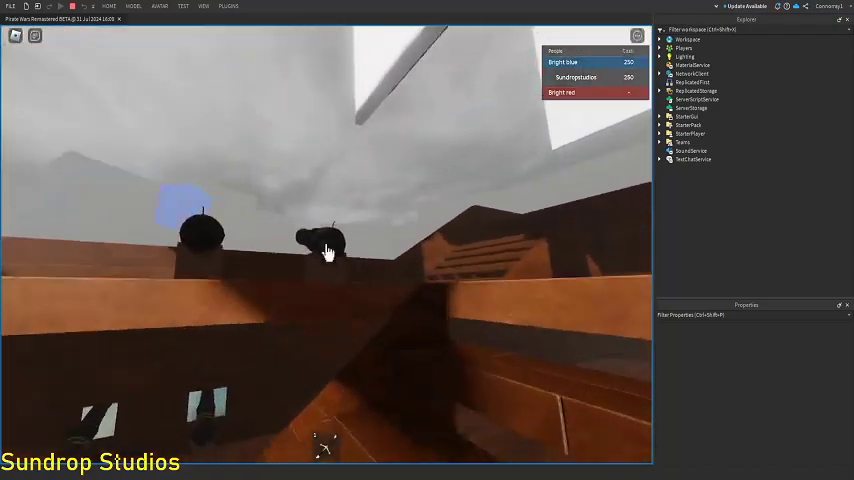
key(w)
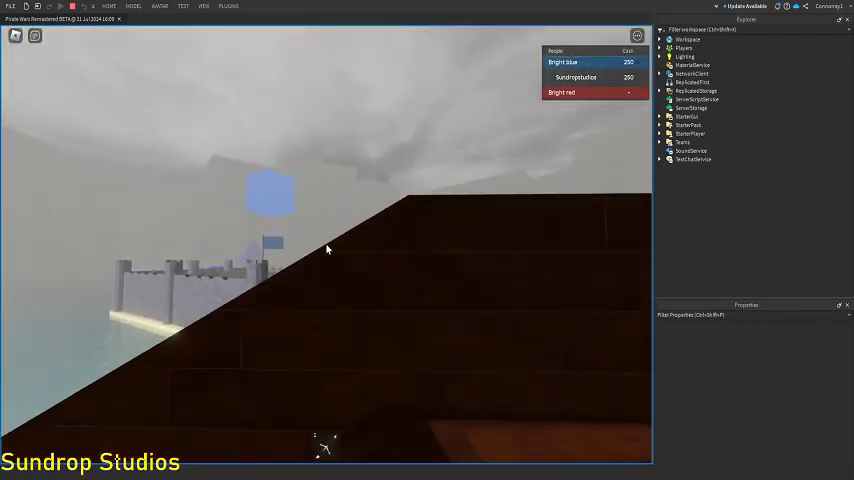
key(w)
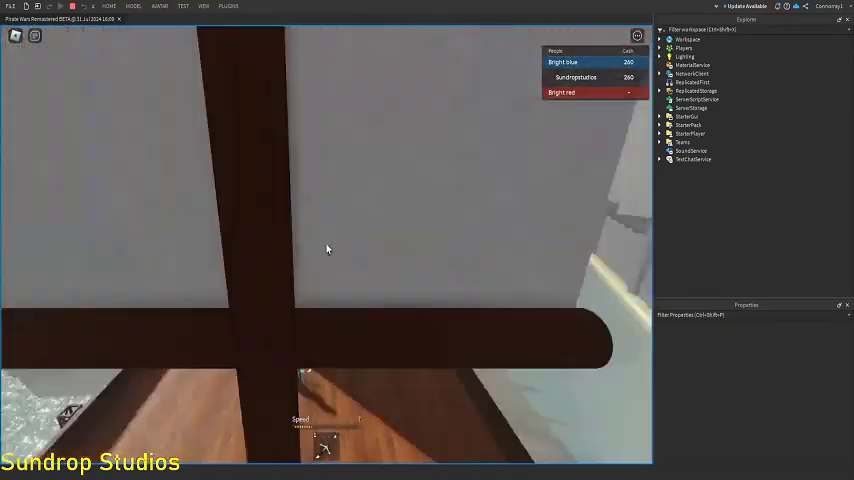
- Pull back and circle the camera for side-on views of the whole galleon
key(s)
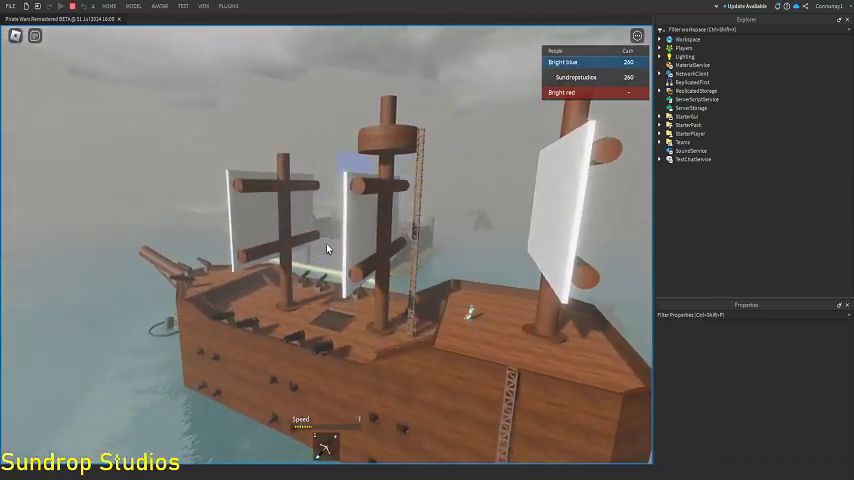
key(d)
key(w)
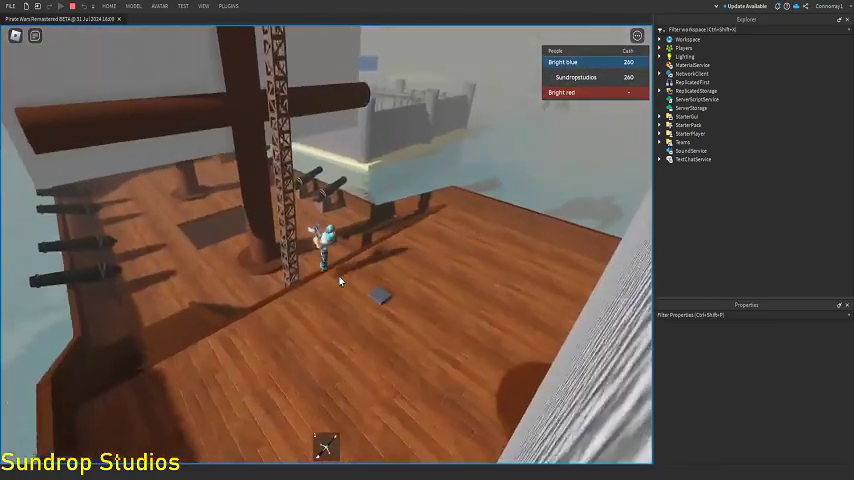
key(s)
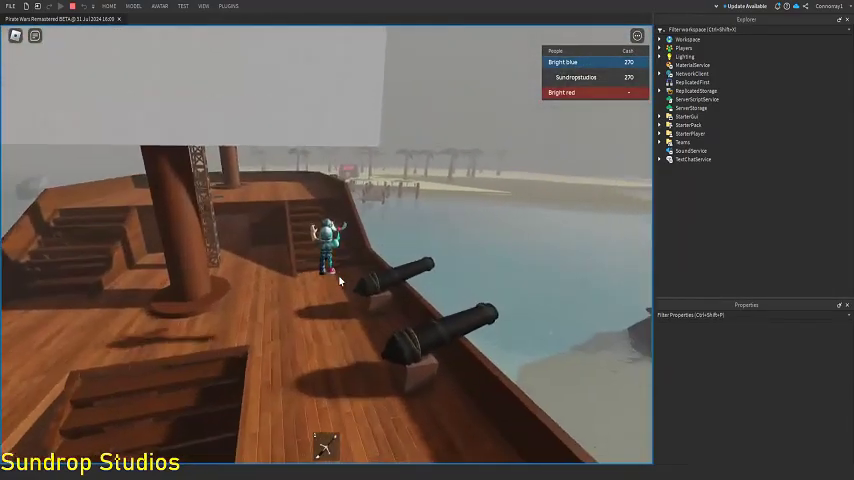
drag(340, 282, 340, 282)
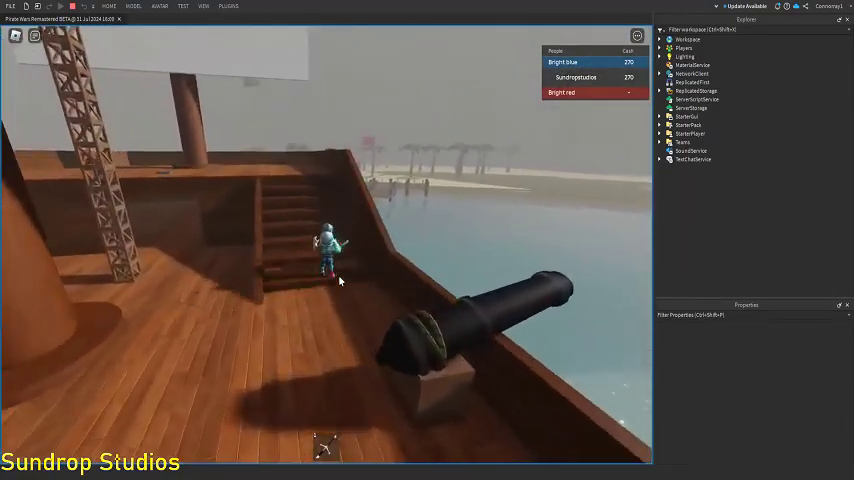
- Retake the steering, walk past the mast, and orbit the view around the masts and fort
key(w)
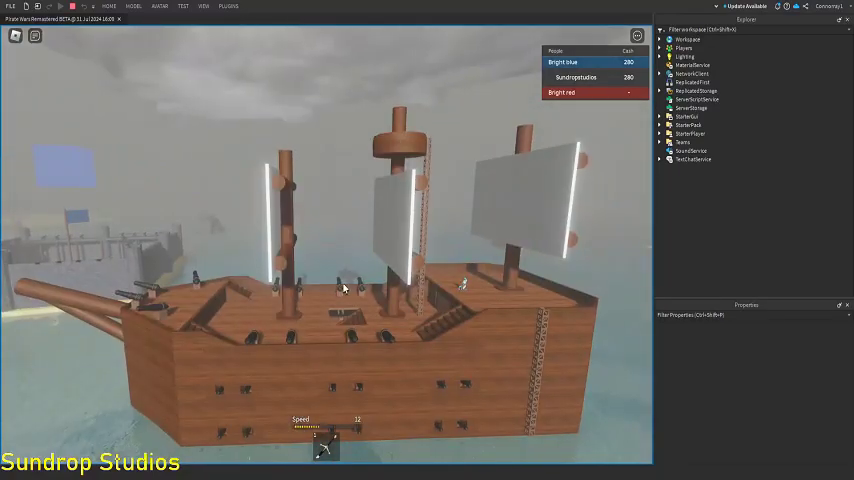
drag(343, 289, 343, 289)
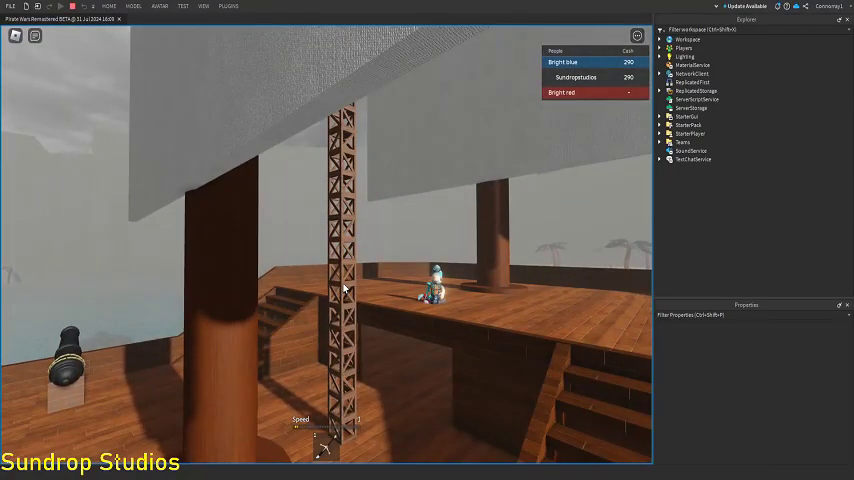
key(w)
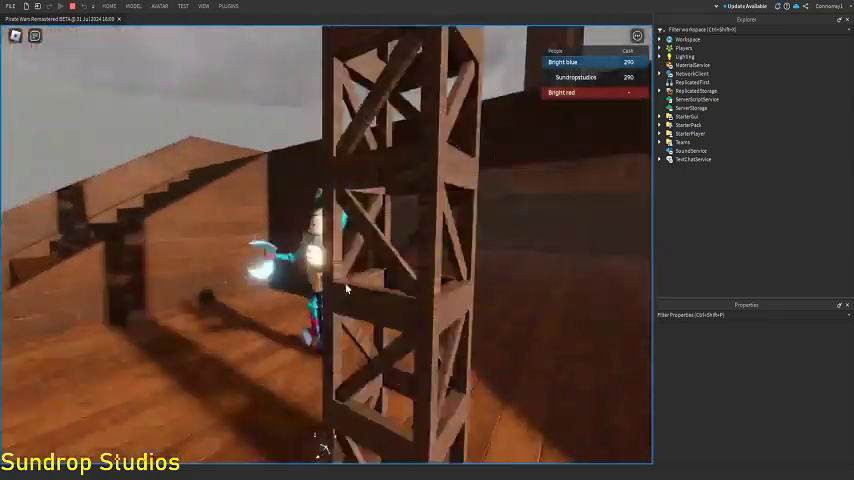
key(w)
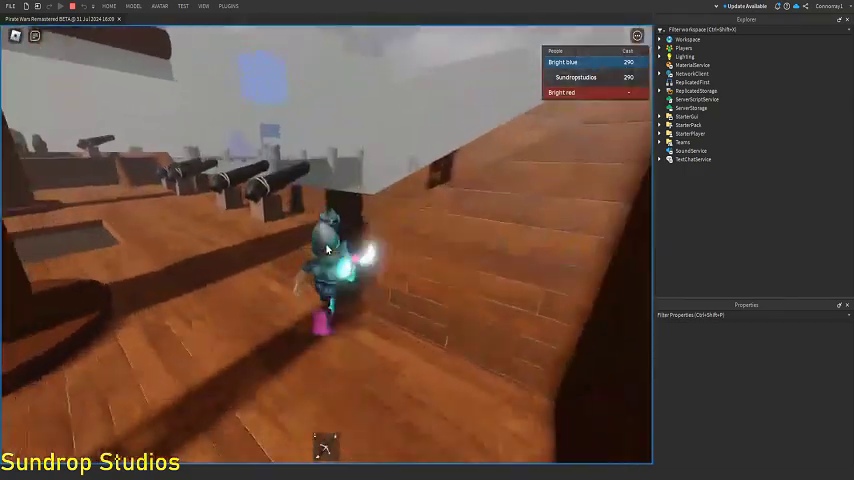
scroll(327, 250, down, 8)
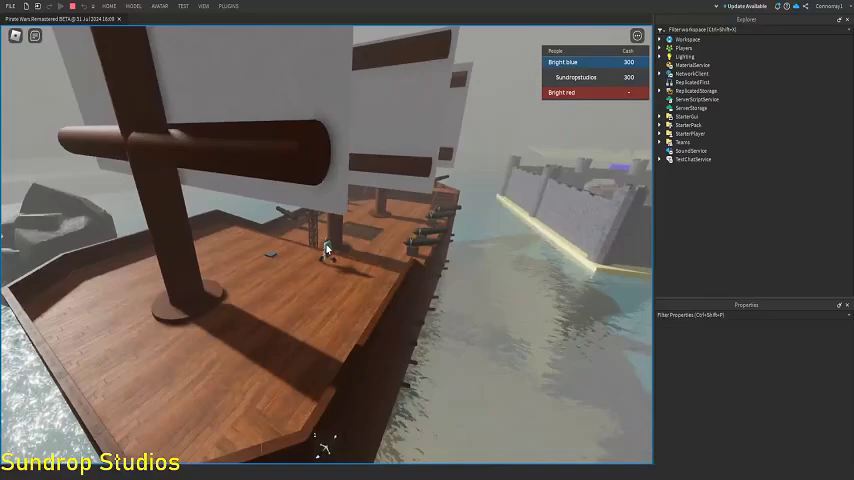
right_click(327, 250)
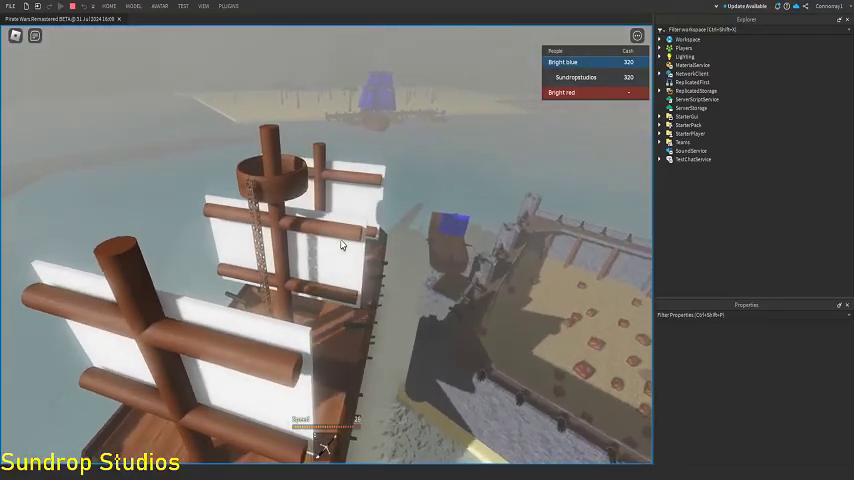
drag(341, 246, 443, 162)
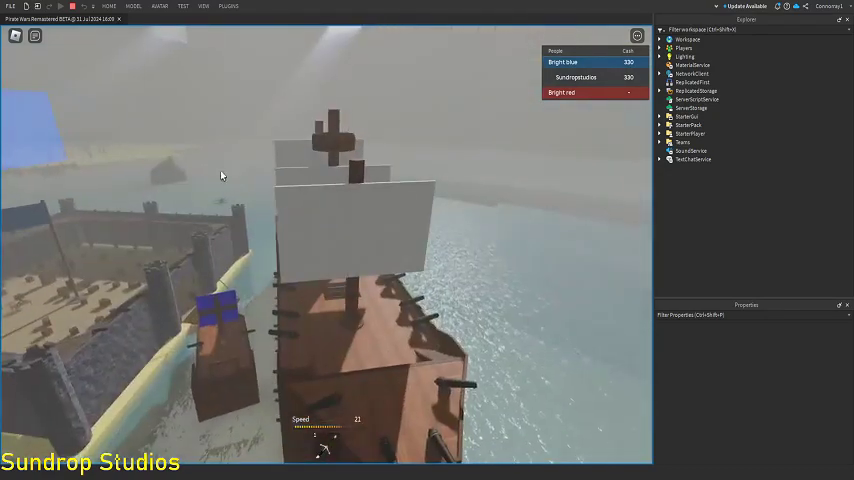
- Sail the galleon through the fog and along the fort, accelerating to full speed
key(w)
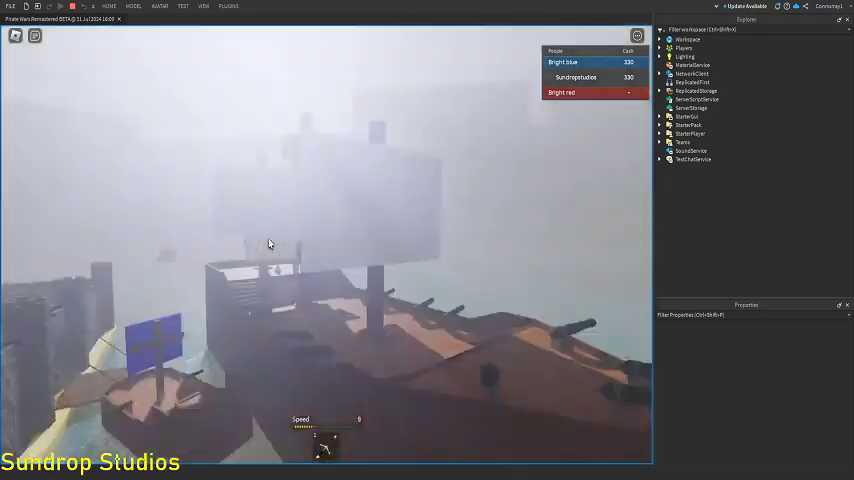
key(w)
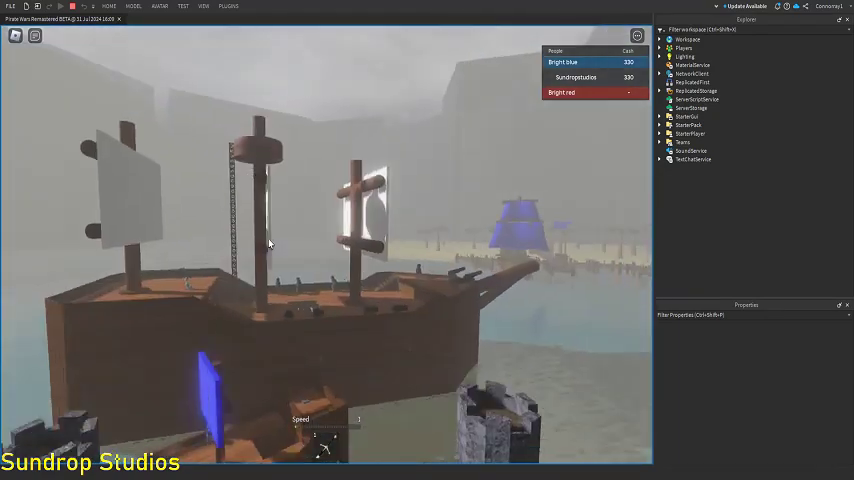
key(w)
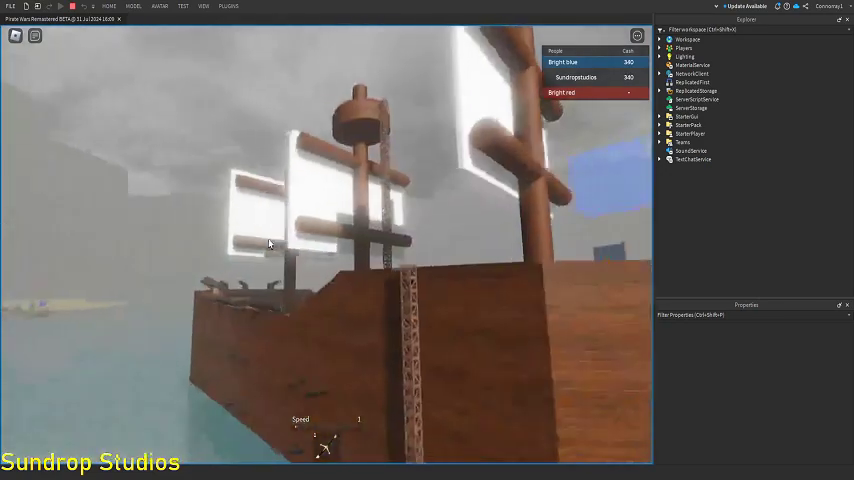
key(w)
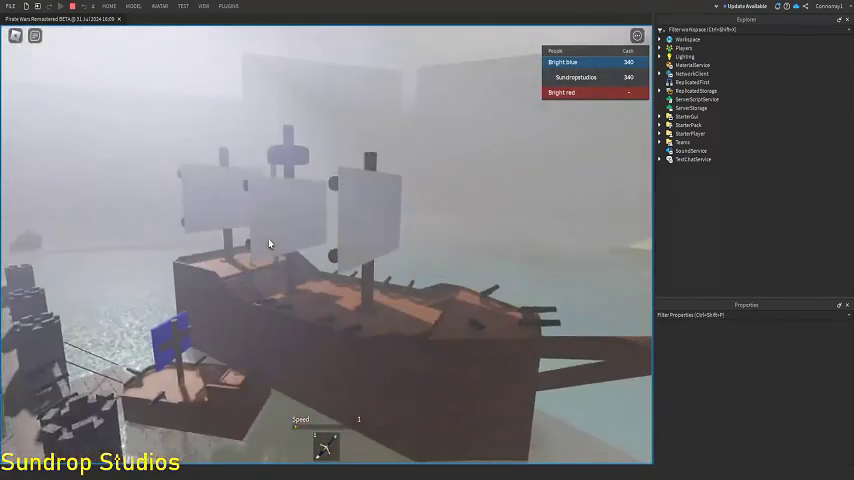
key(w)
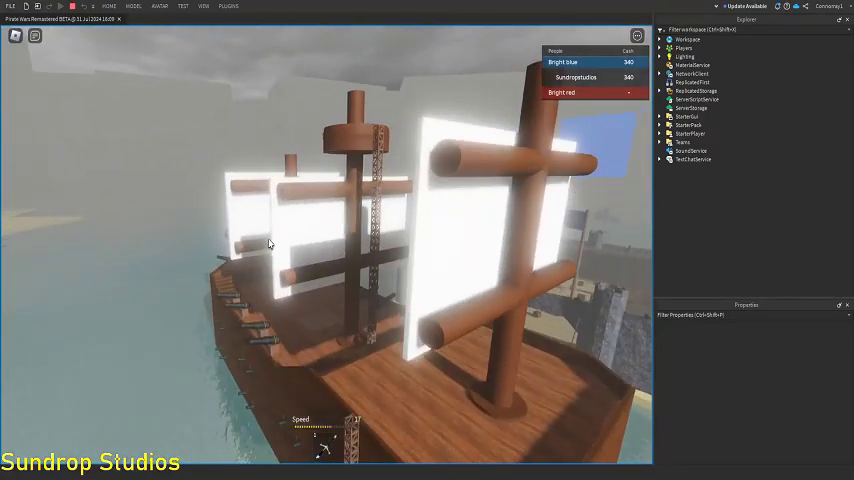
key(w)
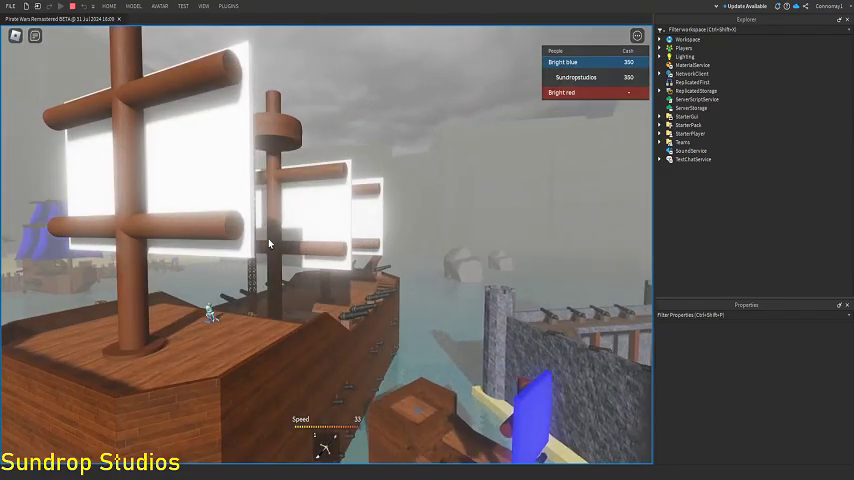
key(w)
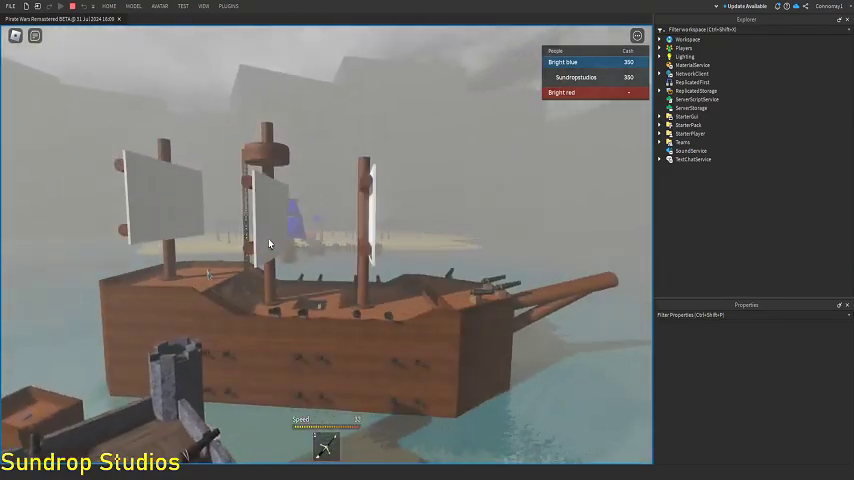
key(w)
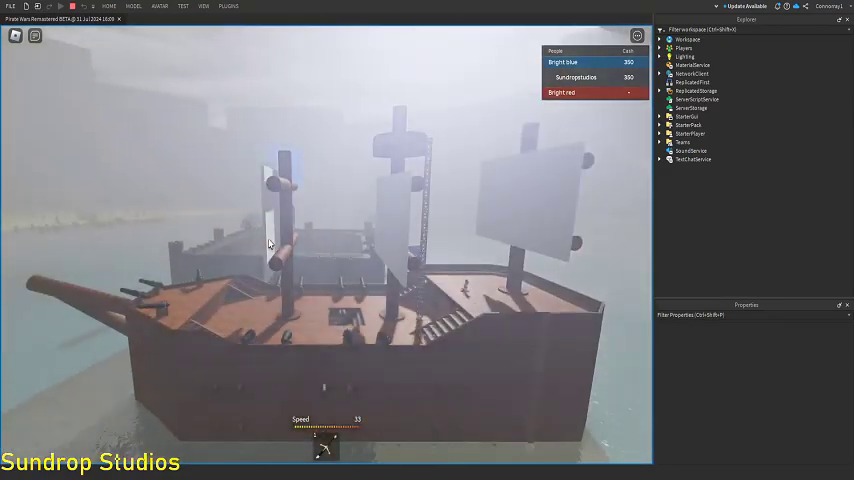
- Steer the galleon across the bay toward the enemy ships and back alongside the fort
key(w)
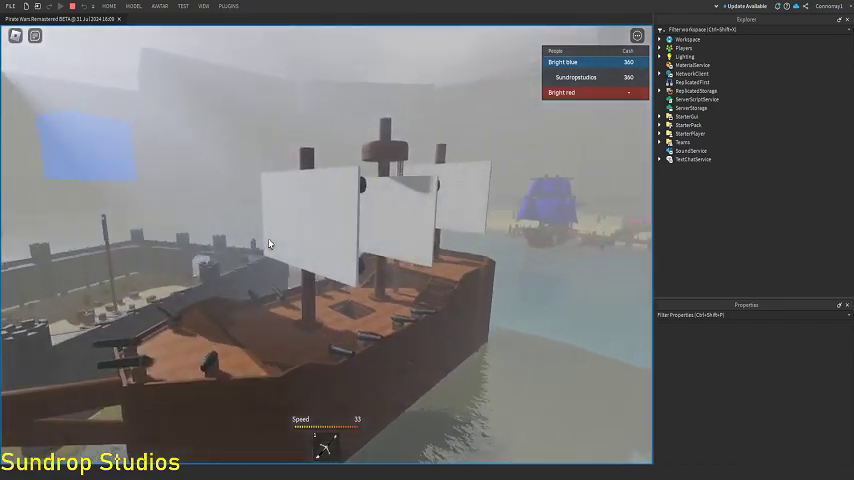
key(w)
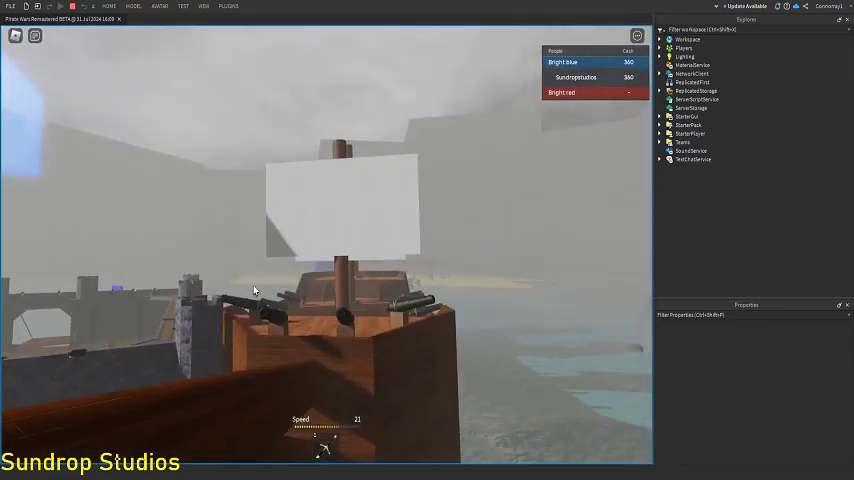
key(w)
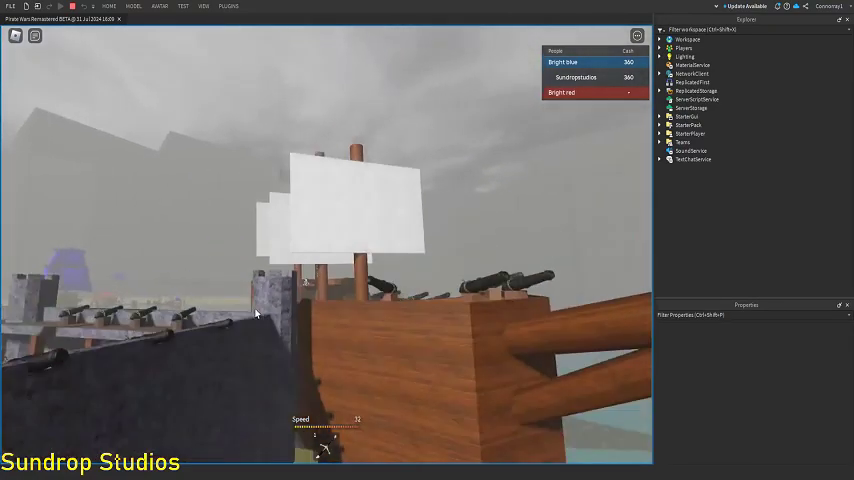
key(w)
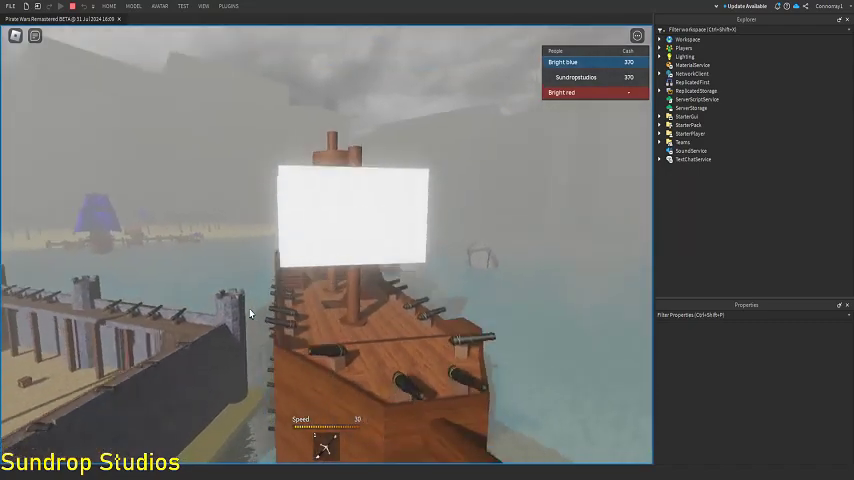
key(w)
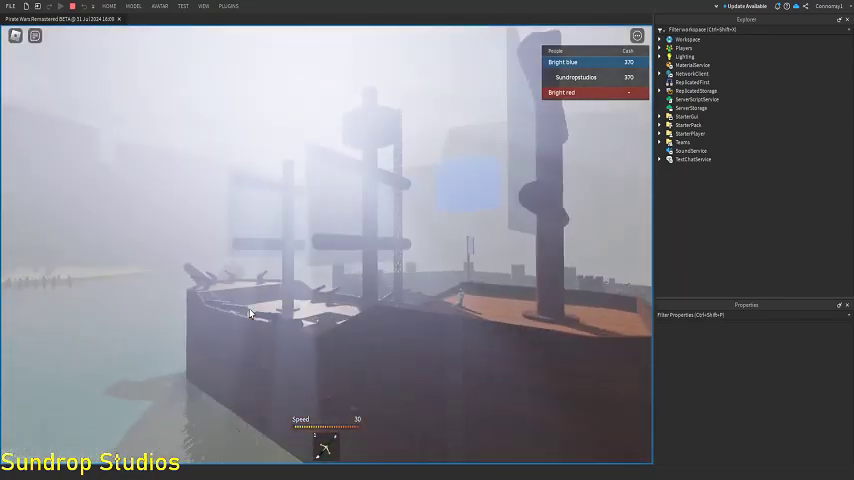
key(w)
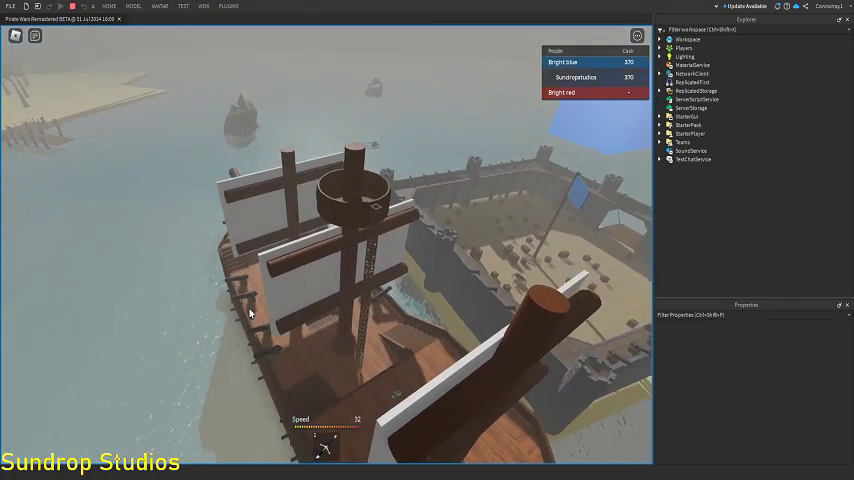
key(w)
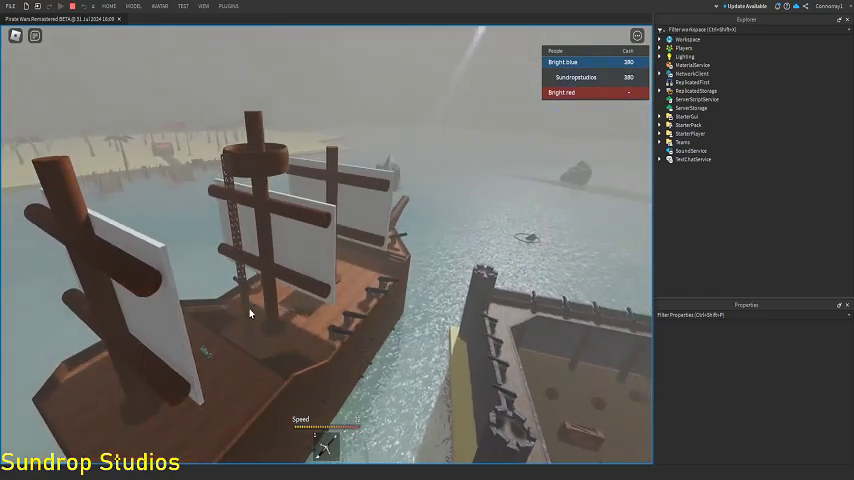
key(w)
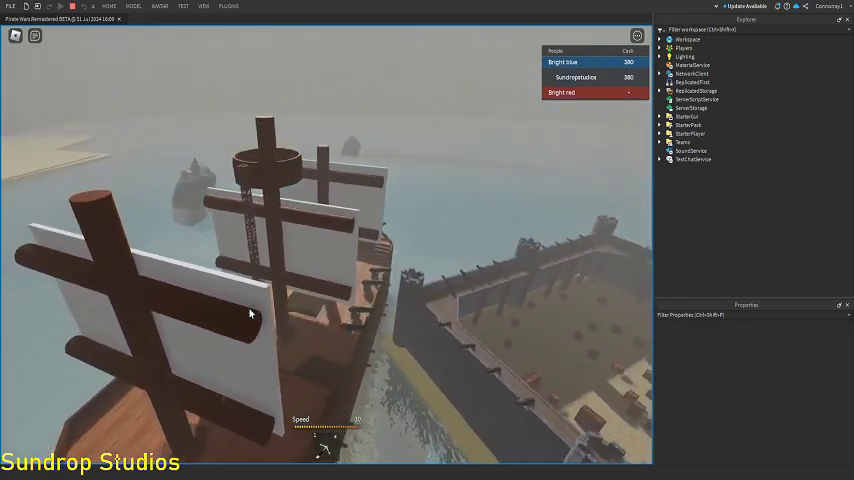
- Leave the galleon's helm, swim along the hull, and climb the ladder onto the small boat
key(w)
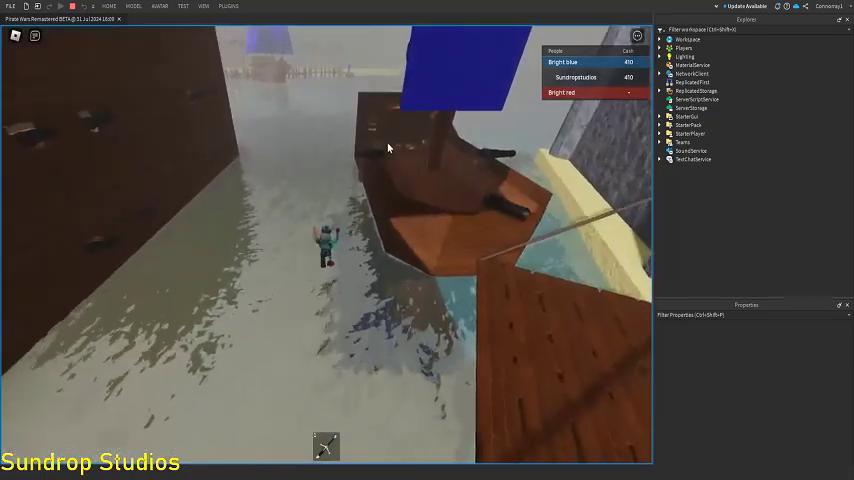
key(w)
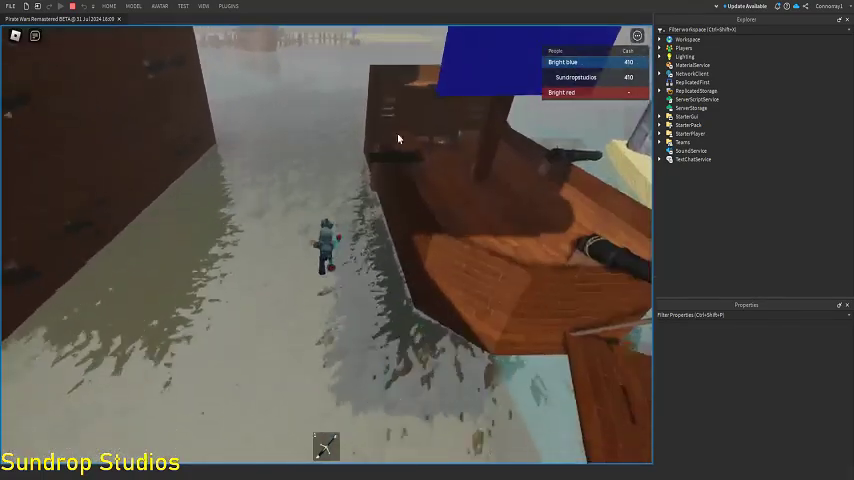
key(w)
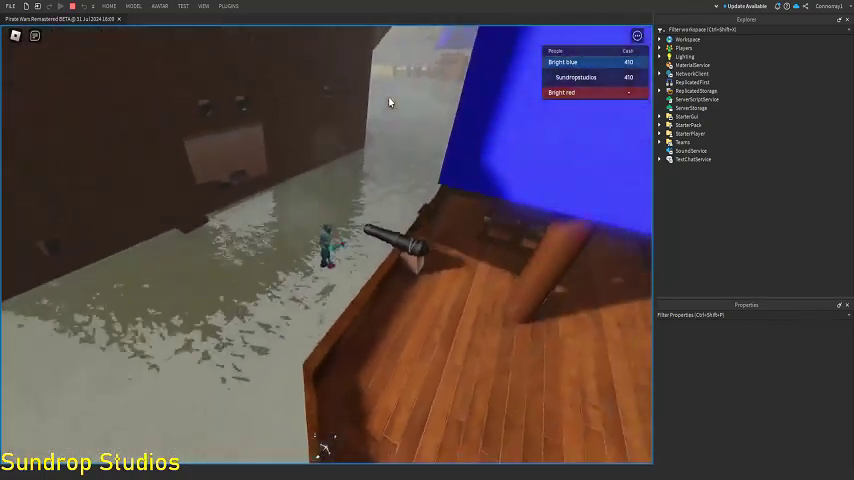
key(w)
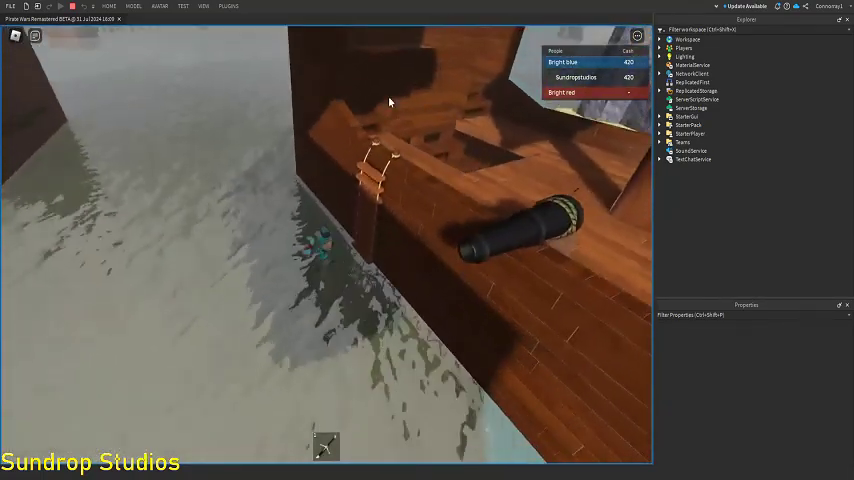
key(w)
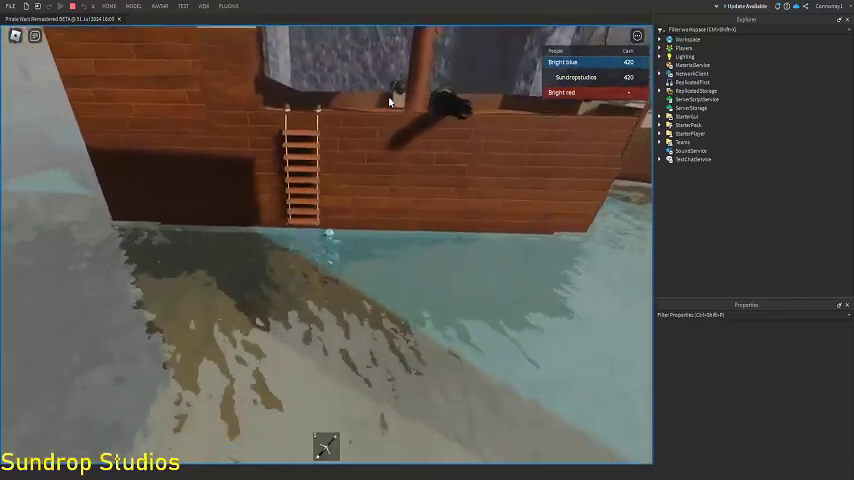
key(w)
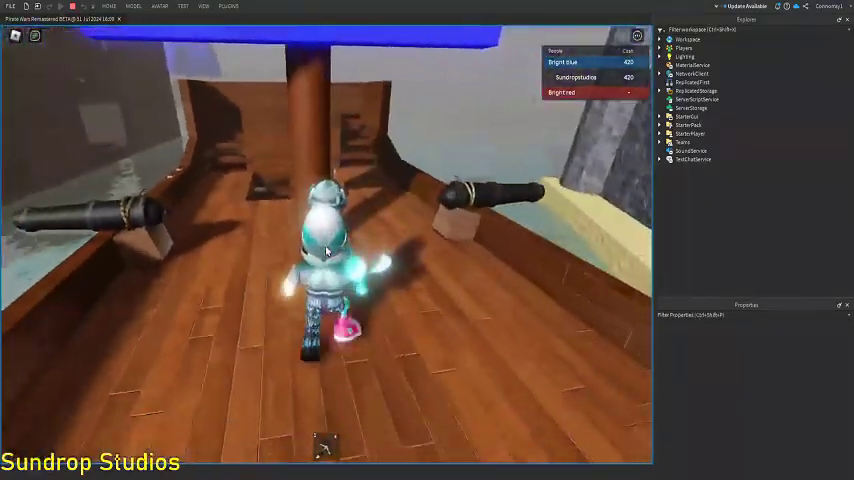
scroll(326, 251, down, 5)
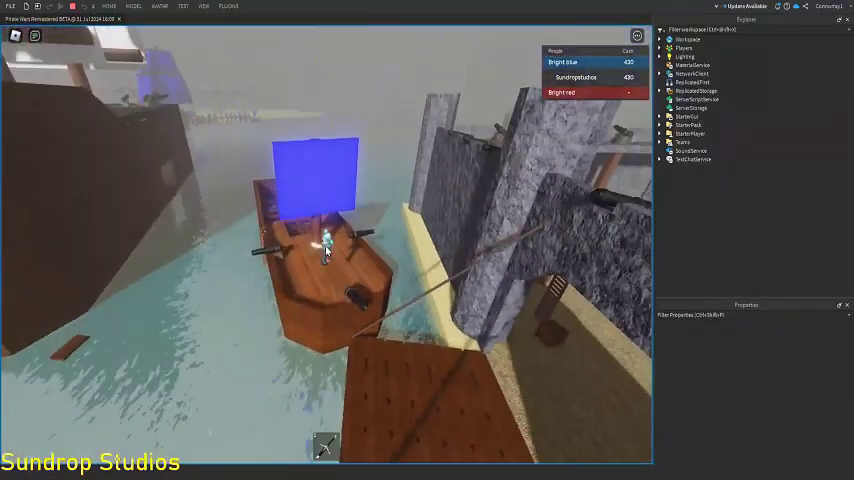
- Orbit the camera around the small blue-sailed boat as it sails past the fort
drag(326, 251, 326, 251)
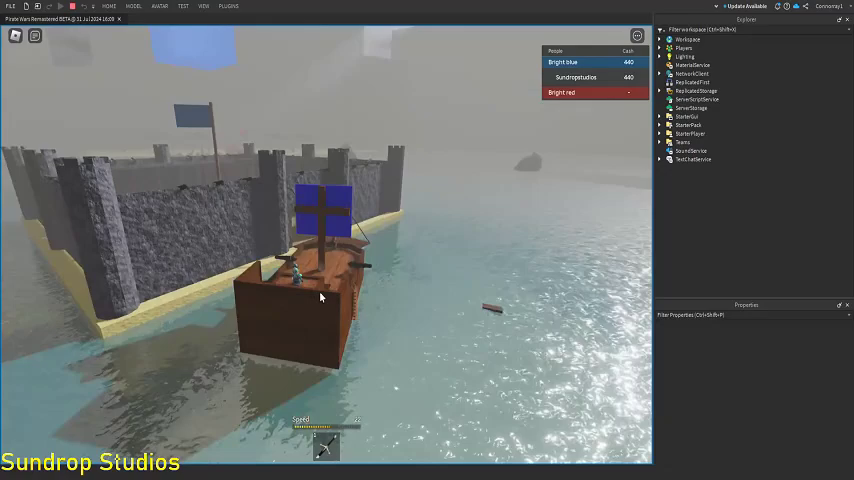
drag(134, 235, 321, 296)
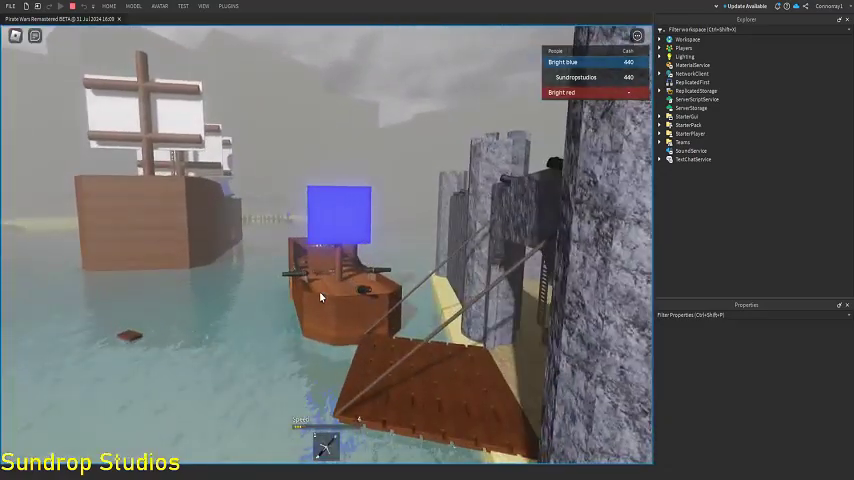
scroll(321, 296, up, 3)
drag(321, 296, 241, 299)
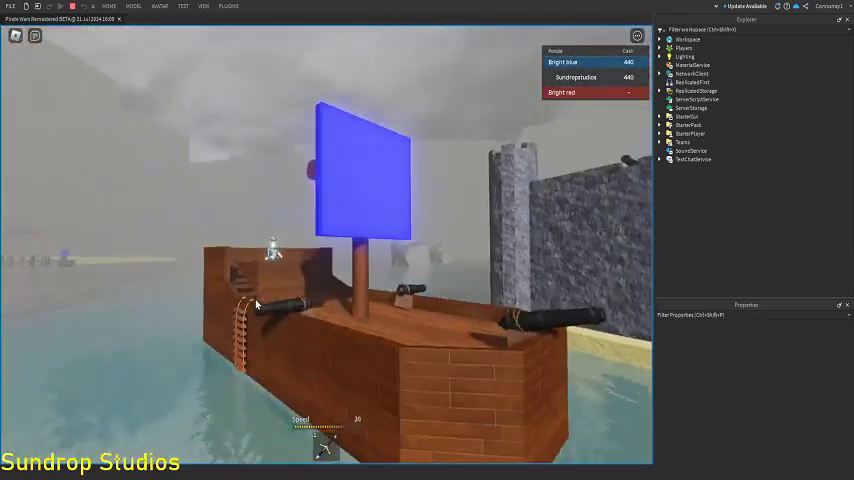
scroll(257, 306, down, 5)
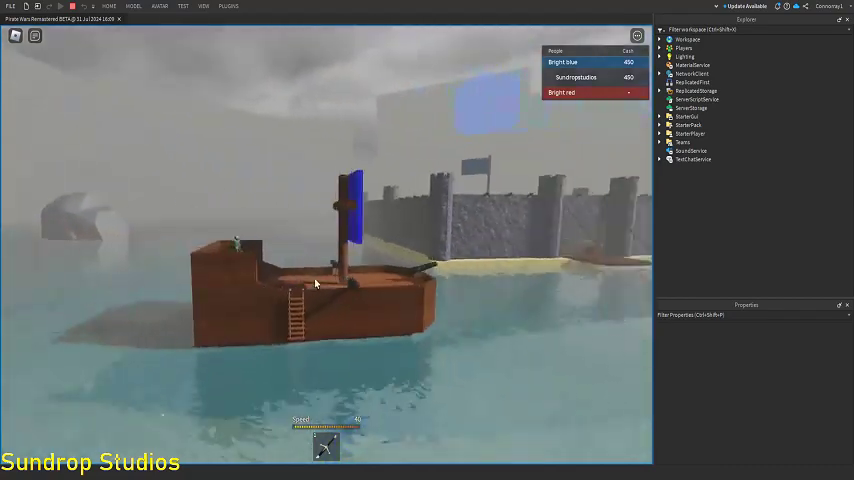
drag(314, 276, 370, 278)
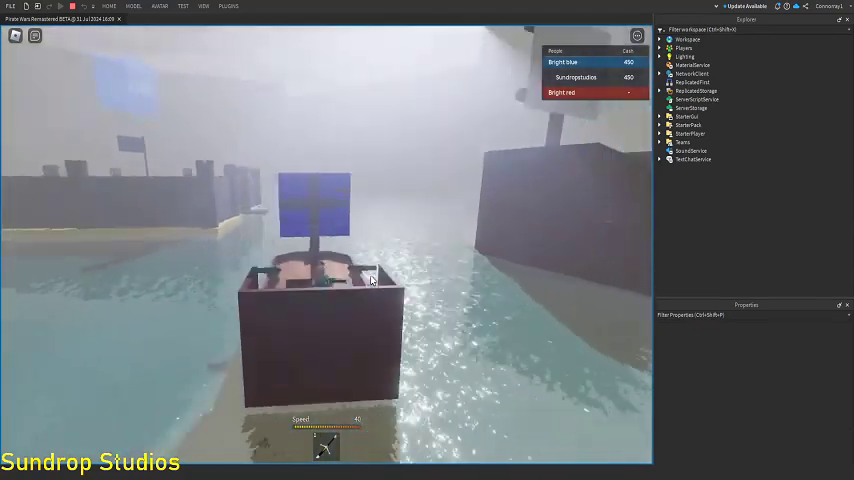
scroll(370, 278, up, 5)
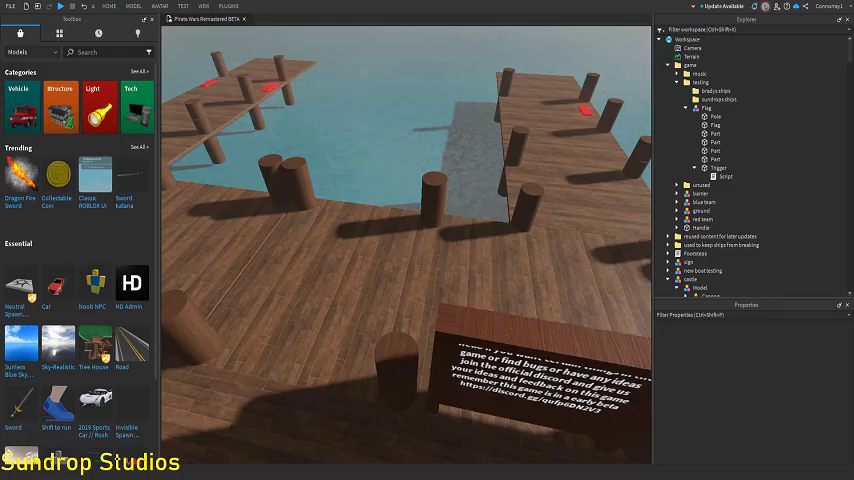
scroll(334, 309, down, 10)
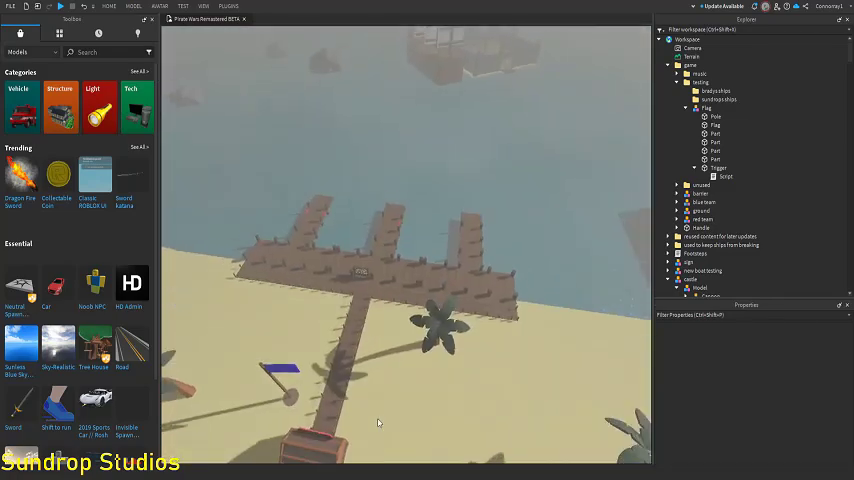
scroll(378, 422, up, 8)
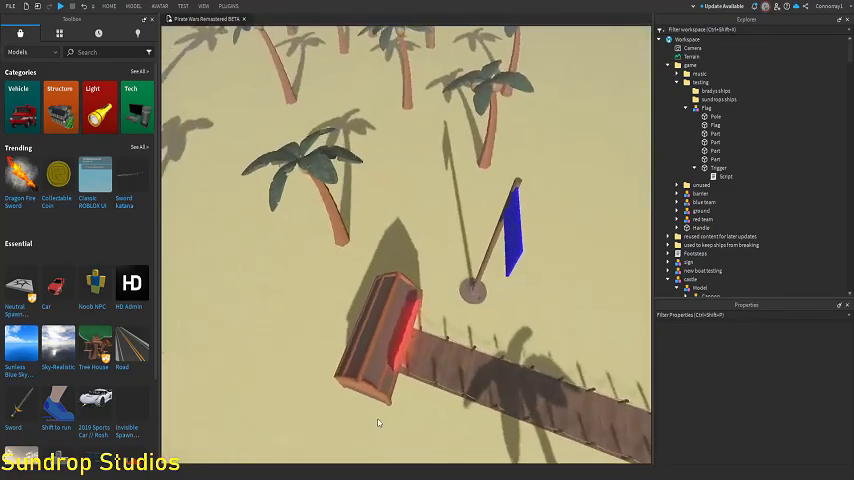
scroll(378, 422, up, 10)
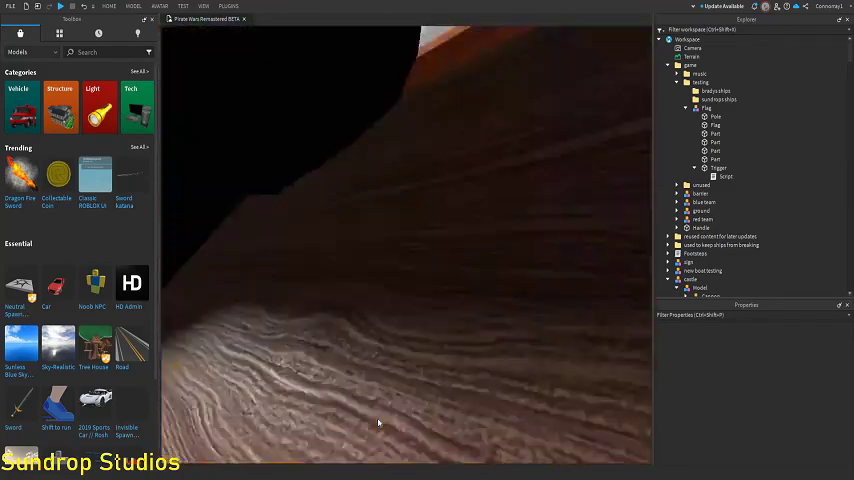
scroll(378, 420, up, 10)
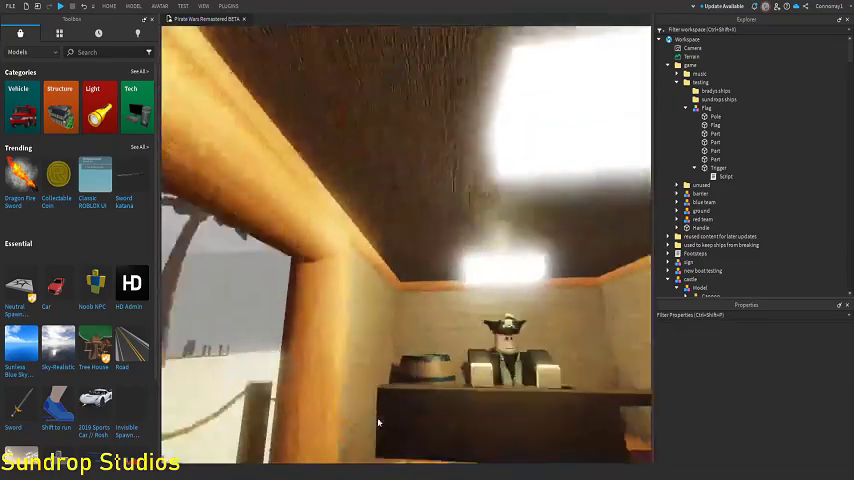
scroll(378, 422, down, 8)
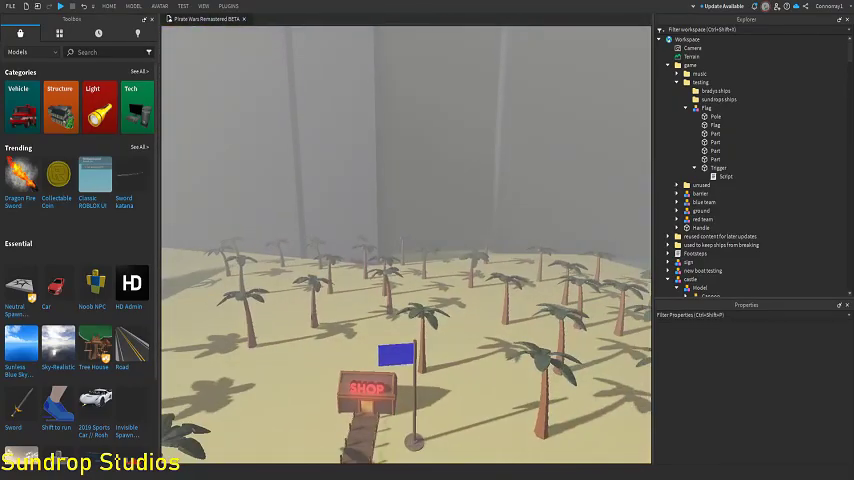